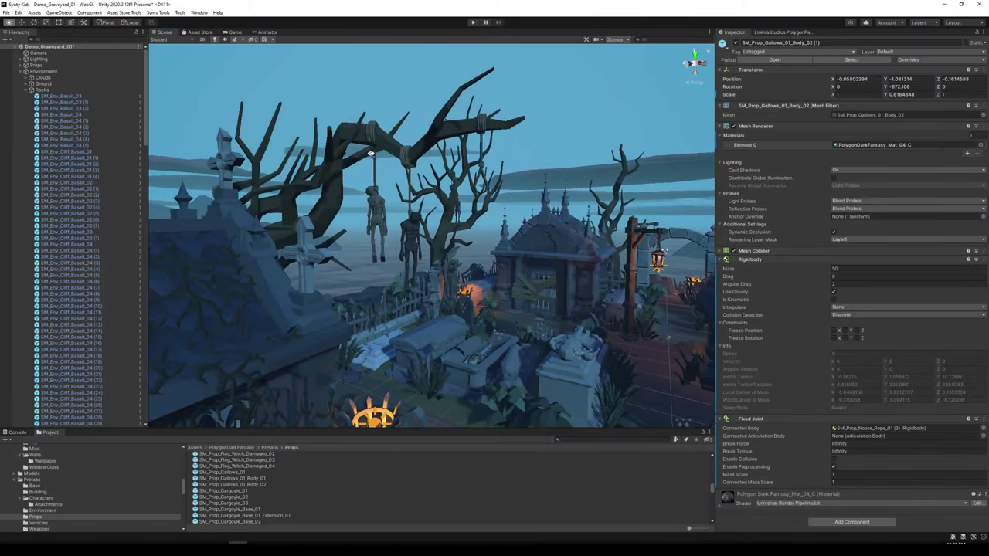
Examine the hanging bodies and the empty noose on the dead tree from several viewpoints.
{"action": "left_click_drag", "start_coordinate": [332, 147], "coordinate": [360, 147], "text": "alt"}
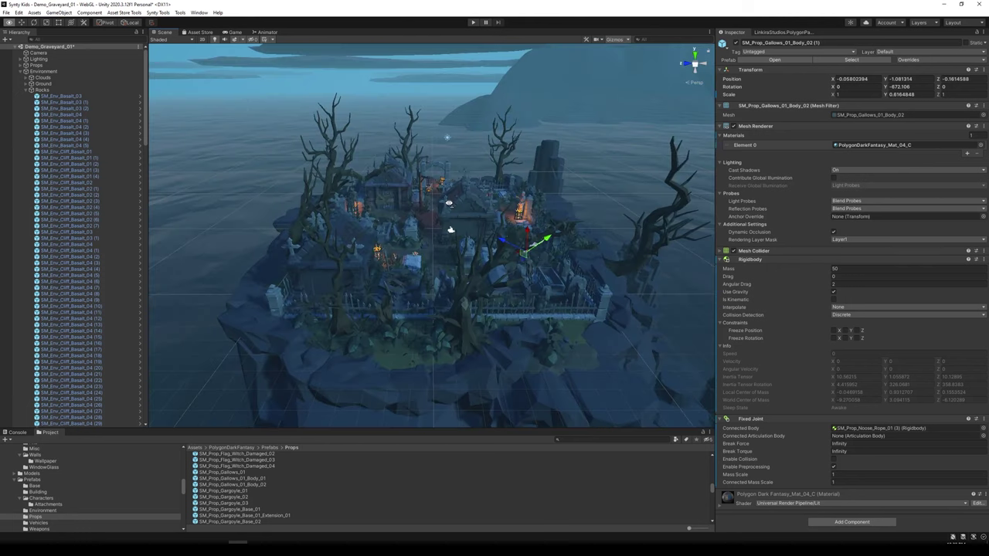
{"action": "left_click_drag", "start_coordinate": [441, 221], "coordinate": [448, 202], "text": "alt"}
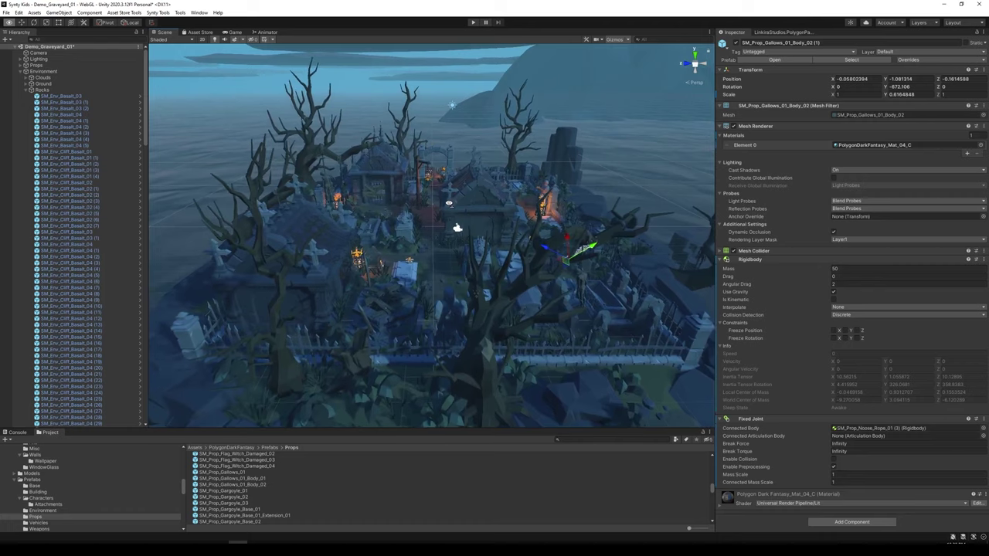
{"action": "key", "text": "w"}
{"action": "right_click_drag", "start_coordinate": [449, 204], "coordinate": [407, 185]}
{"action": "left_click_drag", "start_coordinate": [407, 186], "coordinate": [398, 223], "text": "alt"}
{"action": "left_click", "coordinate": [397, 283]}
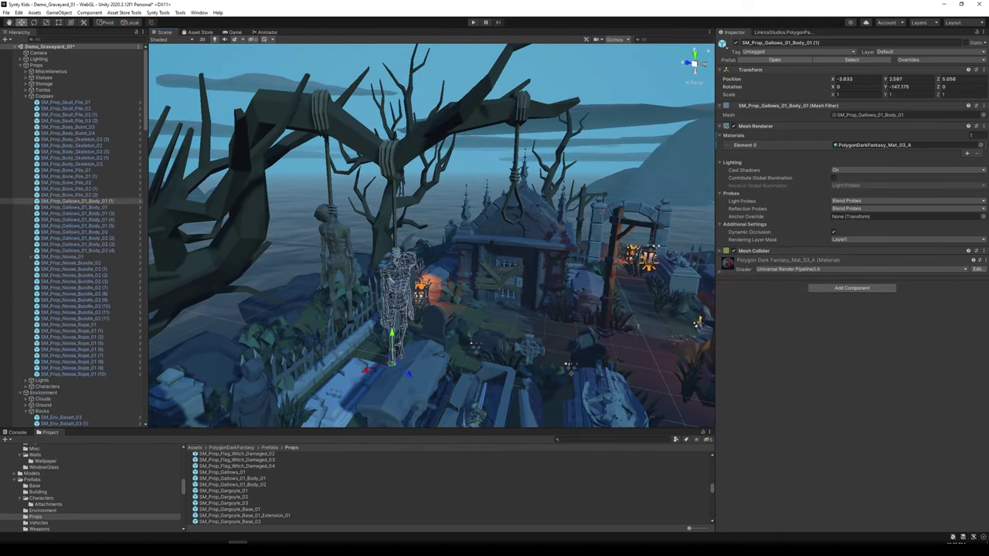
{"action": "left_click", "coordinate": [345, 256]}
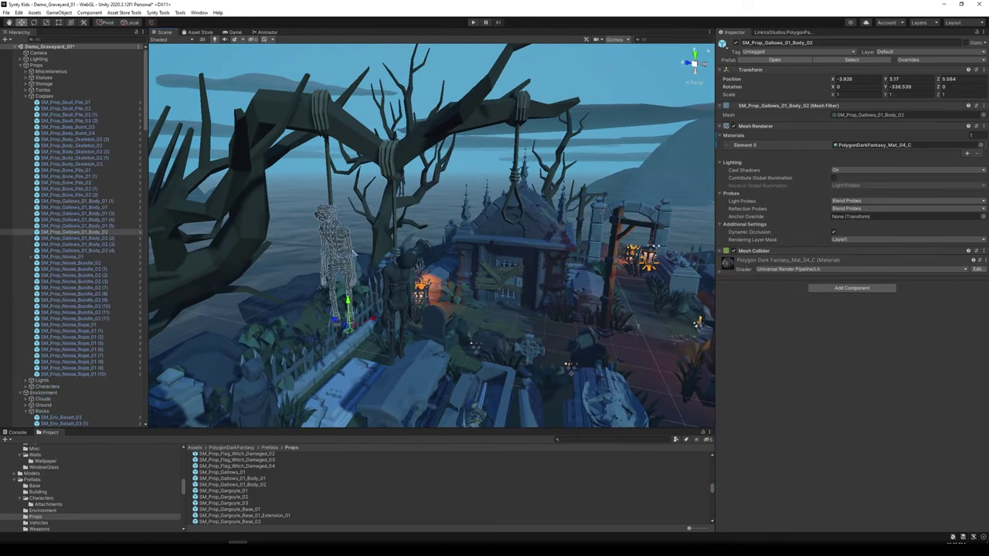
{"action": "left_click", "coordinate": [518, 201]}
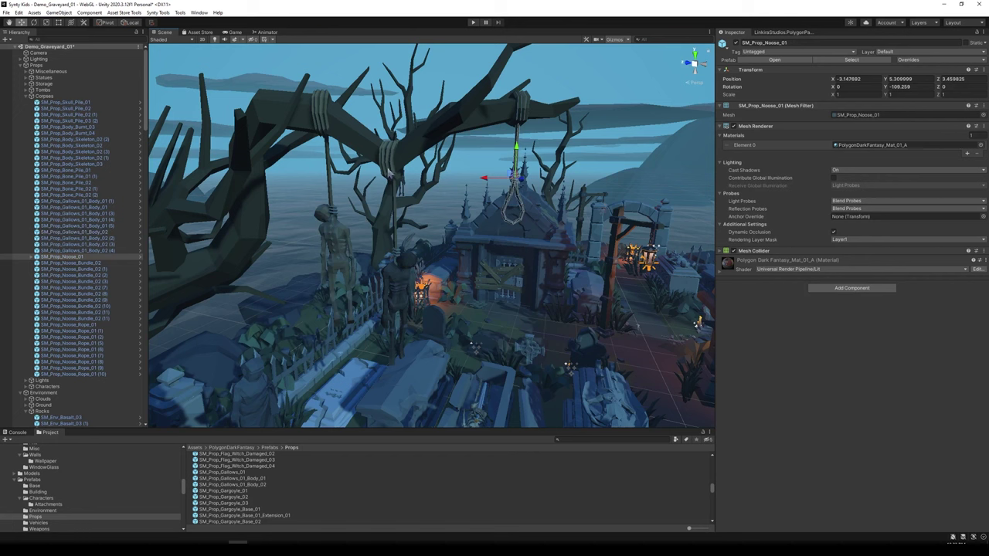
Create an empty parent object for SM_Prop_Noose_Bundle_02 (1), the rope knot above the middle hanging body.
{"action": "left_click", "coordinate": [390, 173]}
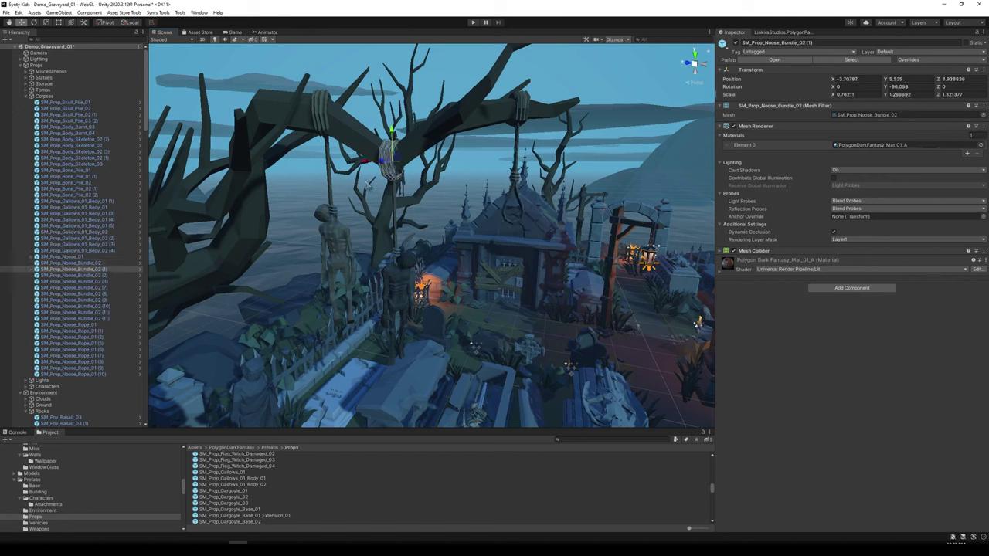
{"action": "right_click", "coordinate": [85, 270]}
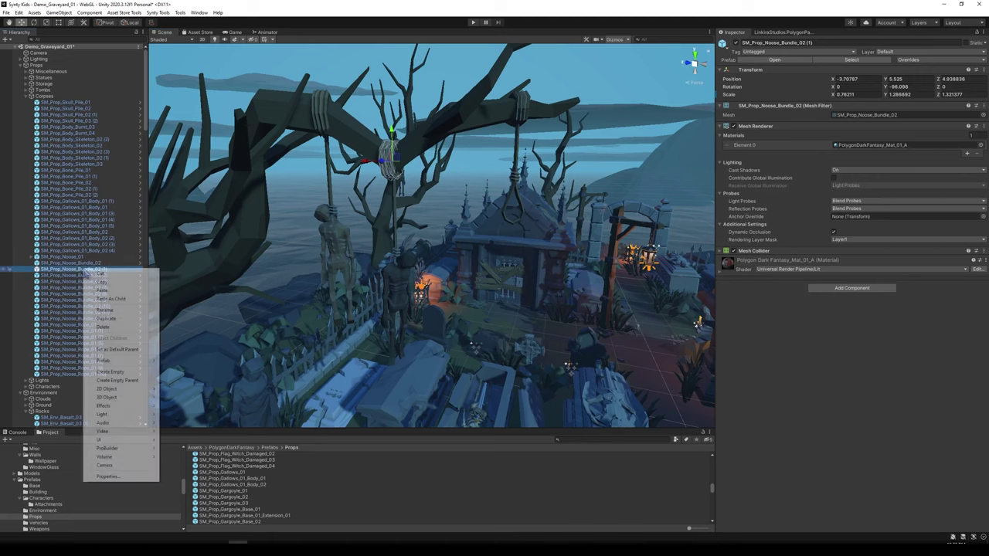
{"action": "left_click", "coordinate": [116, 380]}
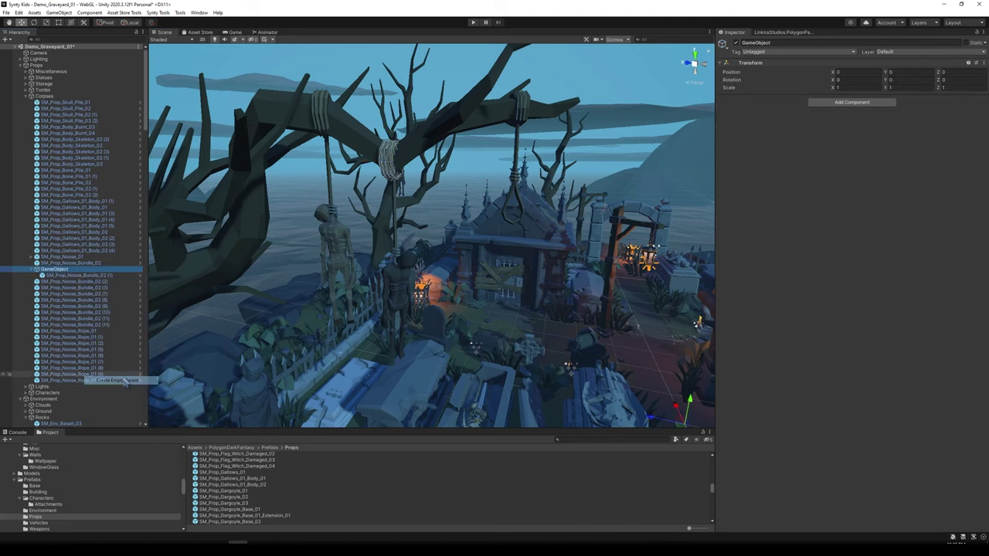
Nest SM_Prop_Noose_Rope_01 under the noose bundle and SM_Prop_Gallows_01_Body_01 (1) under the rope.
{"action": "left_click", "coordinate": [394, 230]}
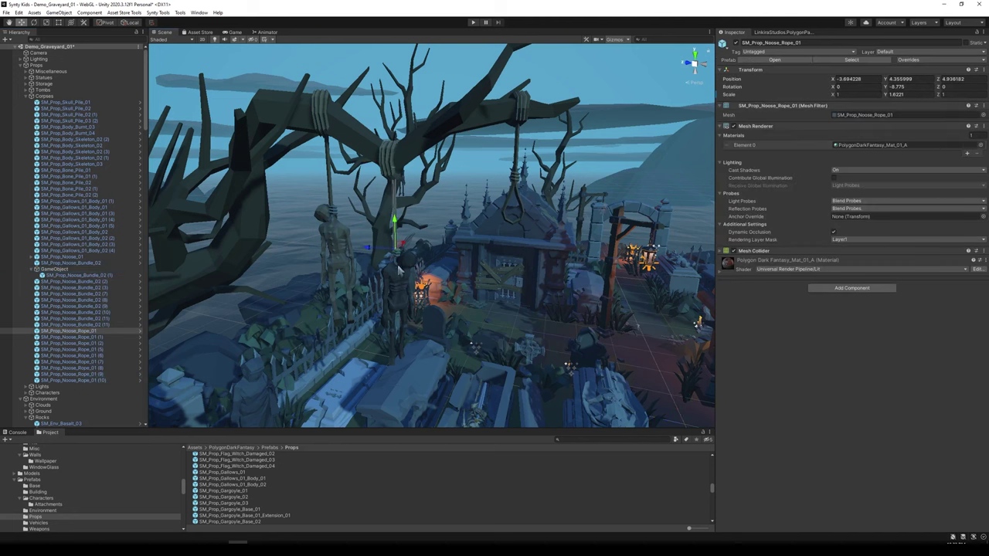
{"action": "left_click", "coordinate": [397, 295], "text": "shift"}
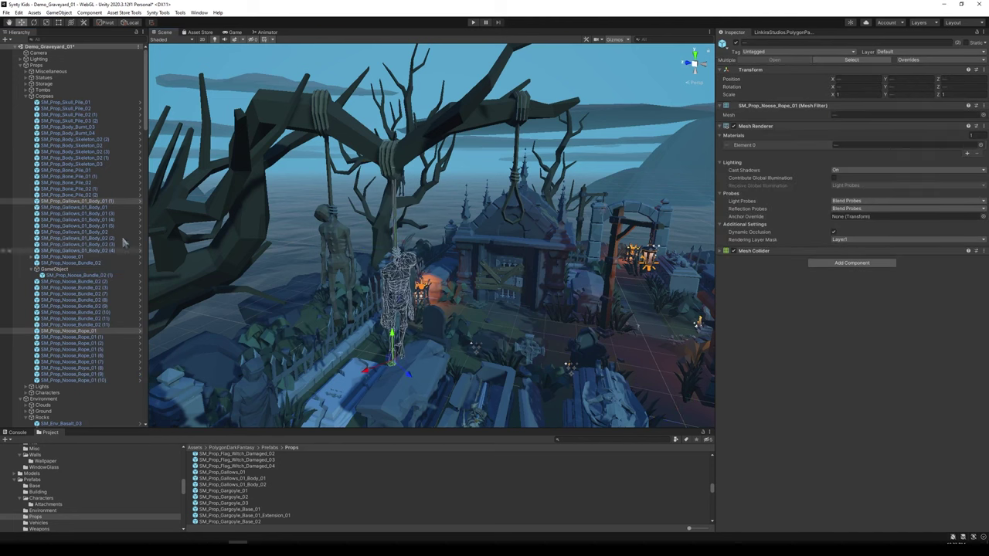
{"action": "left_click_drag", "start_coordinate": [88, 201], "coordinate": [99, 282]}
{"action": "left_click", "coordinate": [93, 276]}
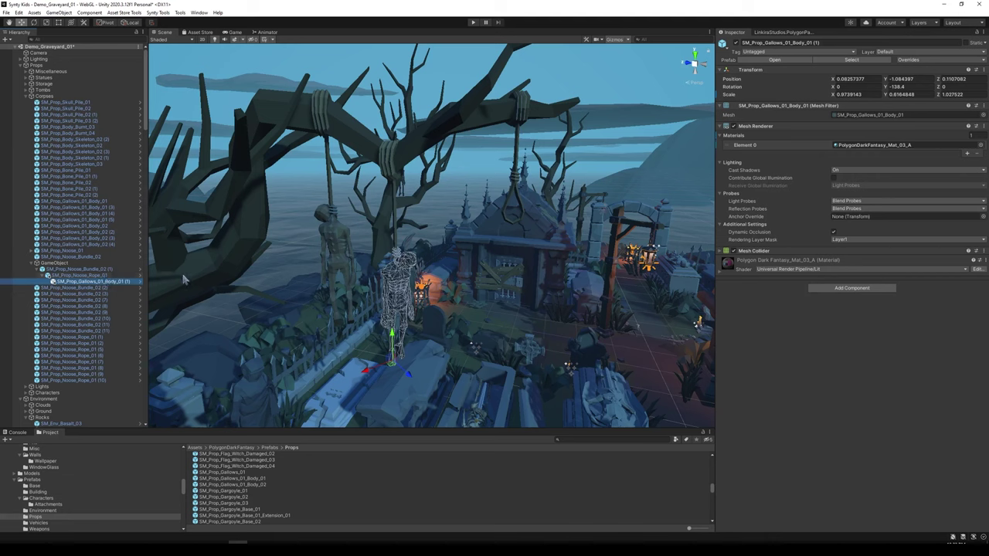
Set the transform handle to Center and nudge the parent GameObject with its hanging props slightly.
{"action": "left_click", "coordinate": [73, 263]}
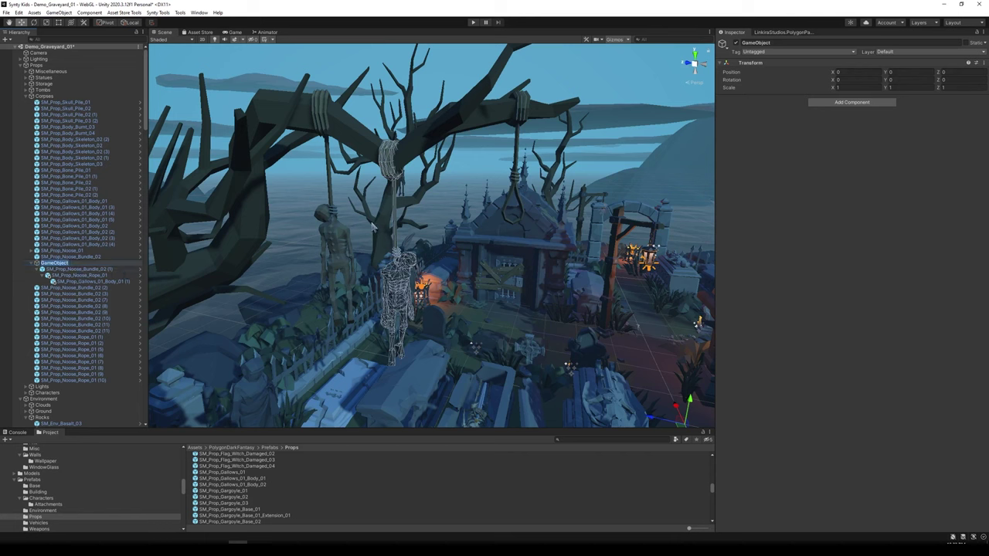
{"action": "key", "text": "z"}
{"action": "mouse_move", "coordinate": [404, 263]}
{"action": "left_mouse_down"}
{"action": "mouse_move", "coordinate": [445, 274]}
{"action": "mouse_move", "coordinate": [404, 225]}
{"action": "mouse_move", "coordinate": [420, 295]}
{"action": "mouse_move", "coordinate": [404, 252]}
{"action": "left_mouse_up"}
Add a Rigidbody component to SM_Prop_Noose_Bundle_02 (1).
{"action": "left_click", "coordinate": [82, 269]}
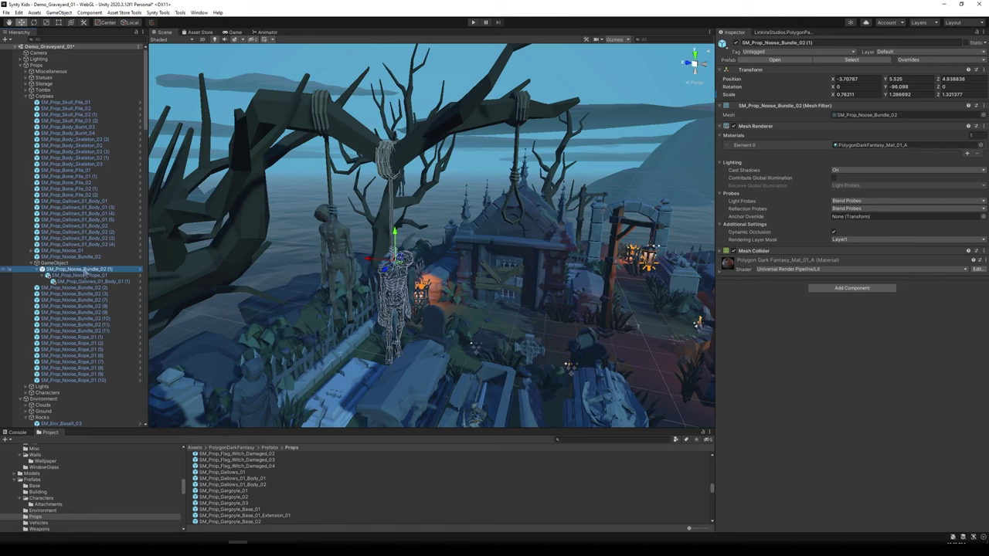
{"action": "left_click", "coordinate": [838, 288]}
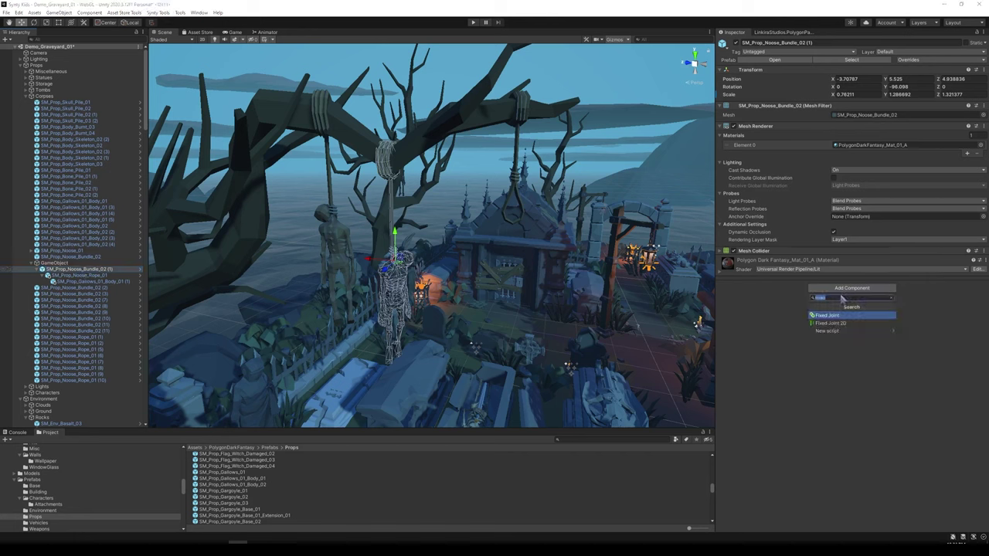
{"action": "type", "text": "rigid"}
{"action": "key", "text": "Return"}
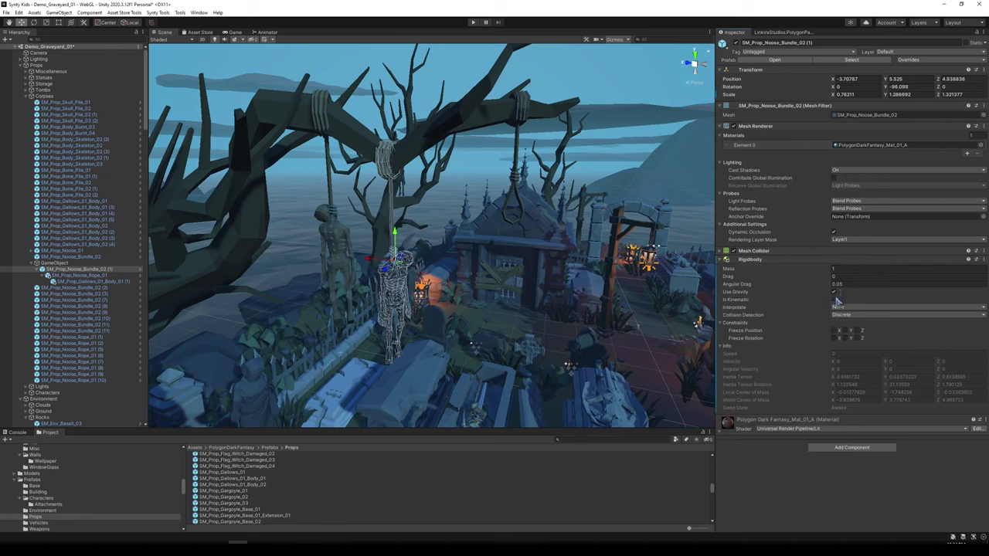
Add a Configurable Joint to SM_Prop_Noose_Rope_01 and assign SM_Prop_Noose_Bundle_02 (1) as its connected body.
{"action": "left_click", "coordinate": [110, 275]}
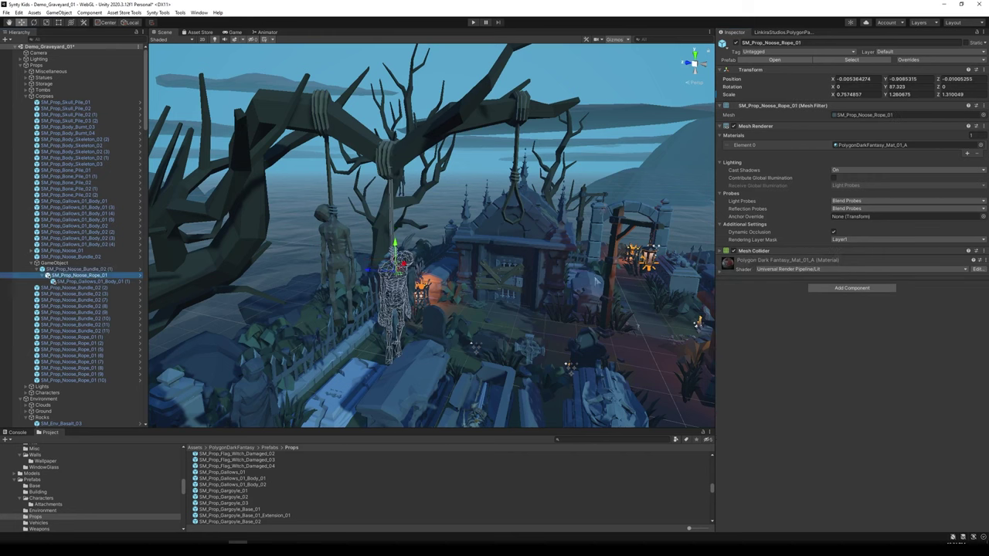
{"action": "left_click", "coordinate": [832, 291]}
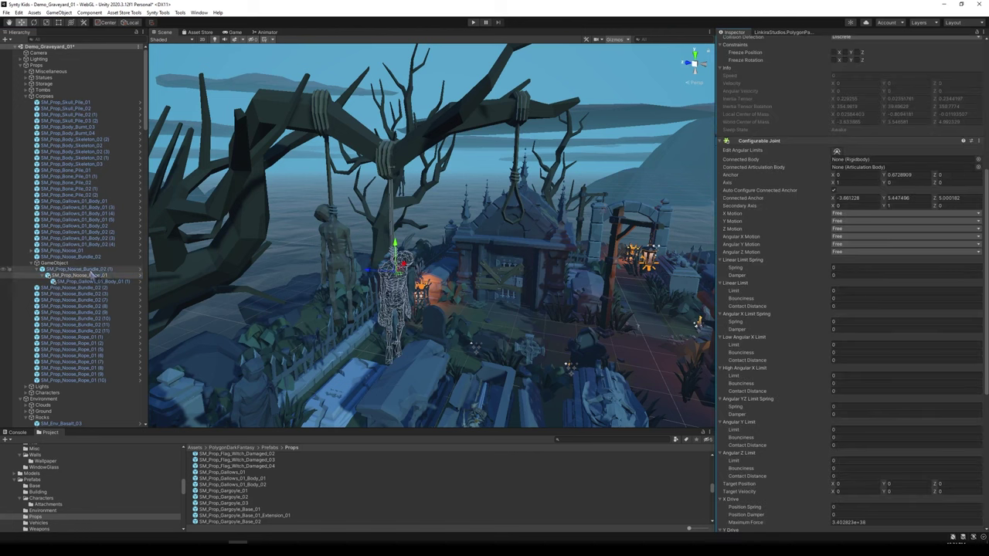
{"action": "left_click_drag", "start_coordinate": [91, 270], "coordinate": [605, 210]}
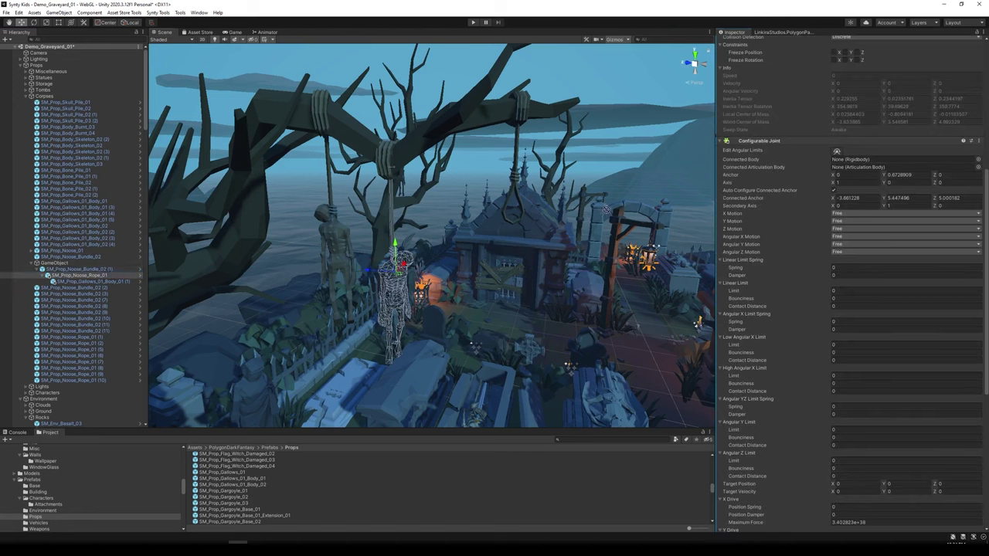
{"action": "left_click", "coordinate": [855, 161]}
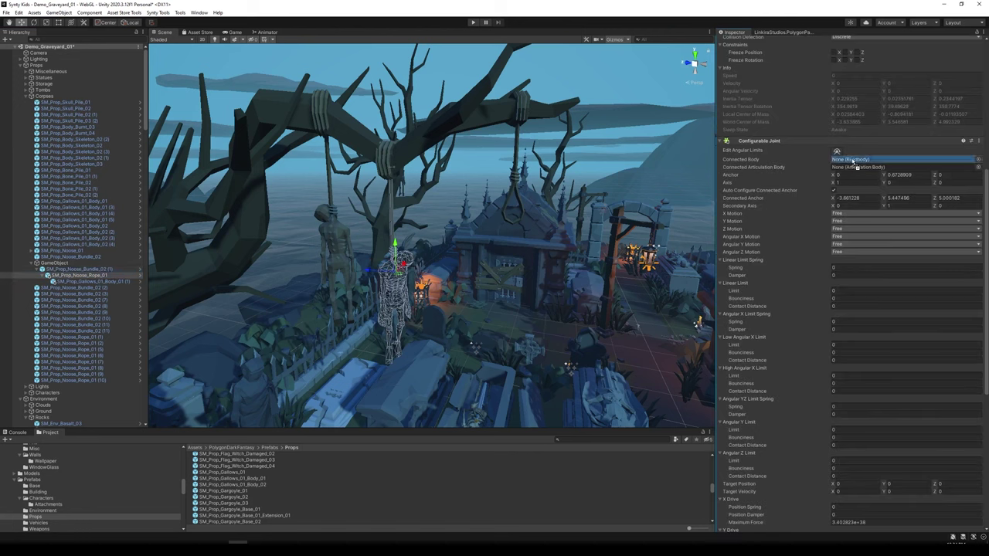
{"action": "left_click_drag", "start_coordinate": [853, 158], "coordinate": [853, 159]}
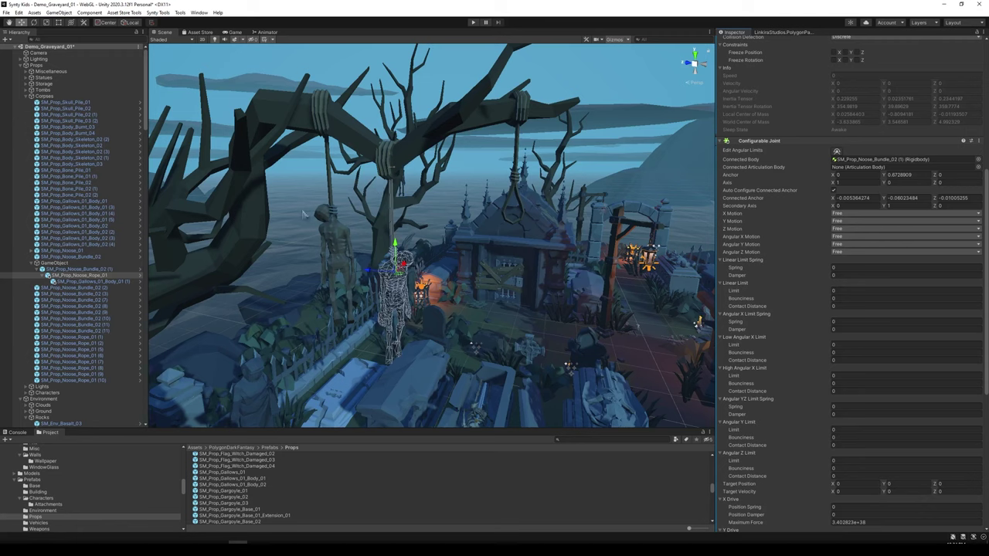
Set X, Y and Z Motion to Locked on the rope's Configurable Joint and collapse the component.
{"action": "right_click_drag", "start_coordinate": [396, 170], "coordinate": [378, 199]}
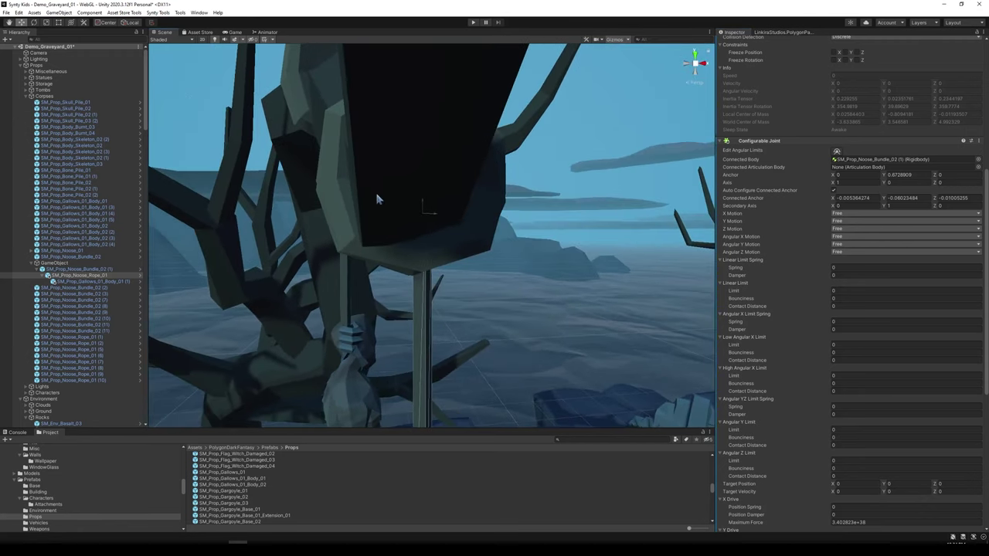
{"action": "right_click_drag", "start_coordinate": [430, 231], "coordinate": [564, 256]}
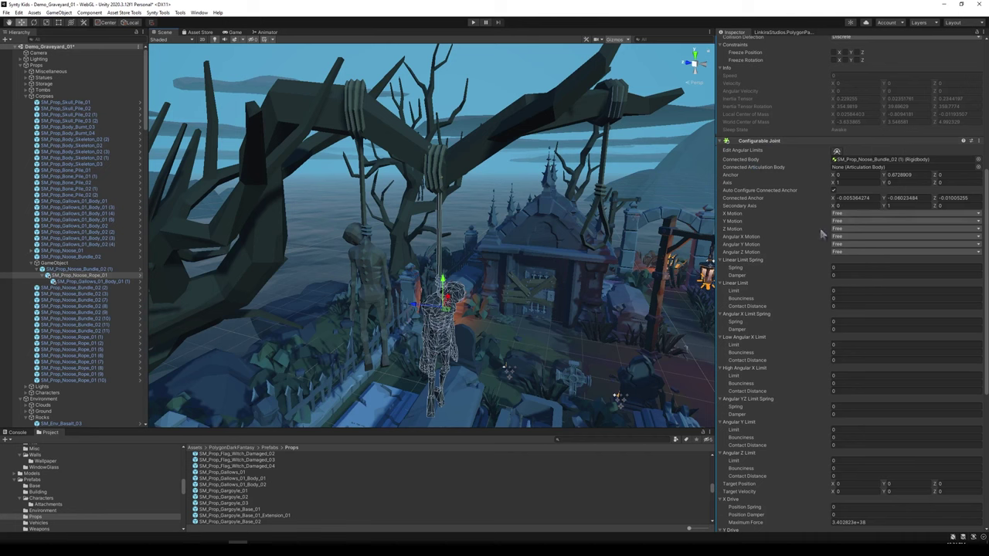
{"action": "left_click", "coordinate": [38, 52]}
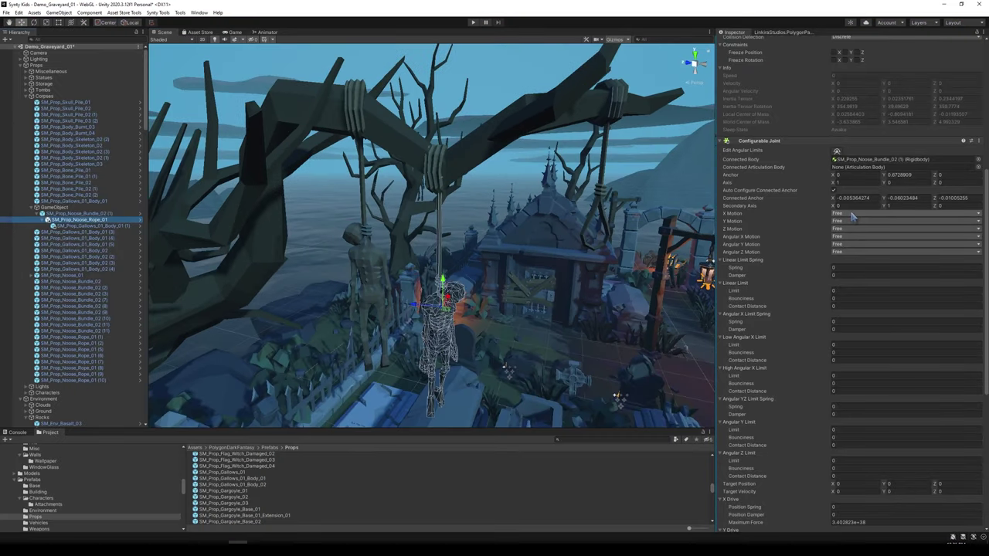
{"action": "left_click", "coordinate": [853, 217]}
{"action": "left_click", "coordinate": [850, 219]}
{"action": "left_click", "coordinate": [851, 222]}
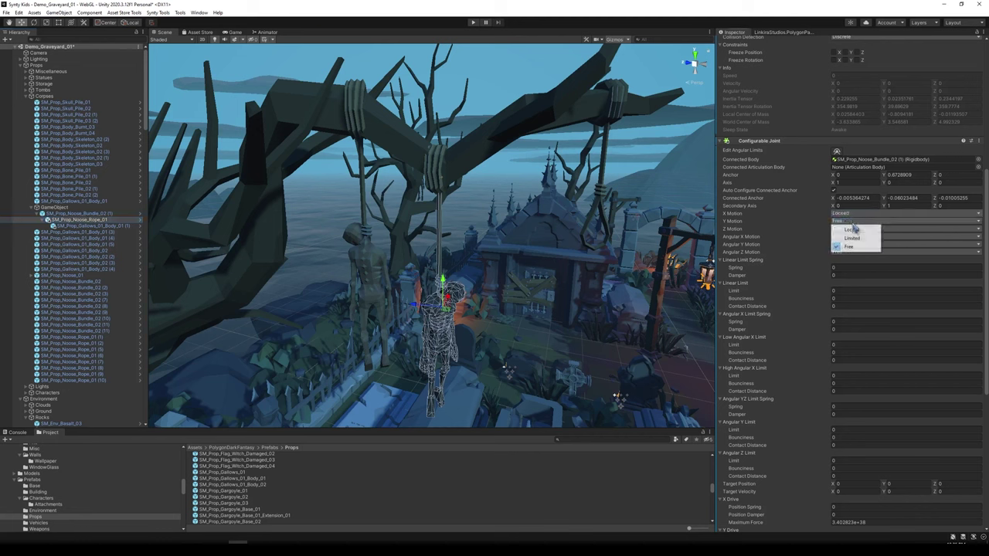
{"action": "left_click", "coordinate": [851, 227]}
{"action": "left_click", "coordinate": [854, 229]}
{"action": "left_click", "coordinate": [853, 230]}
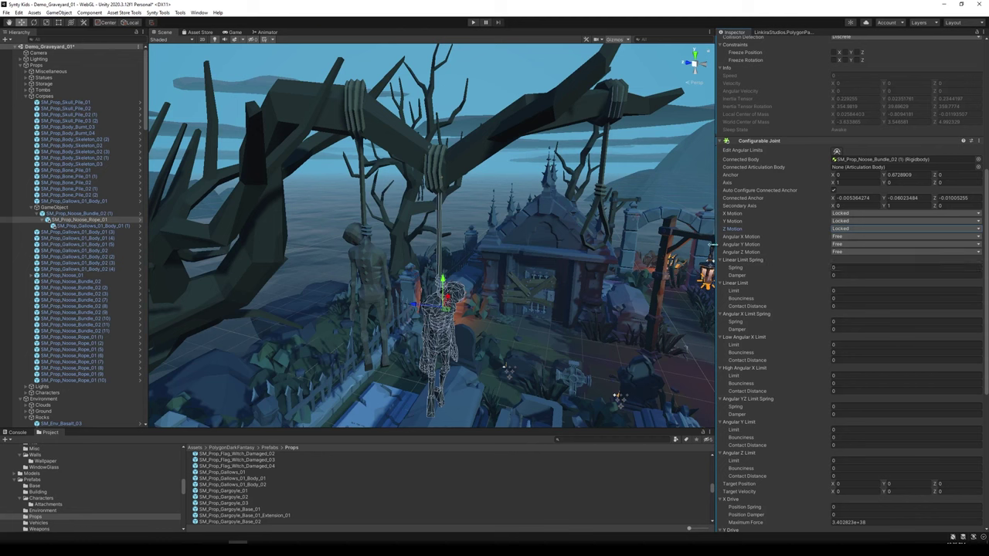
{"action": "left_click", "coordinate": [725, 141]}
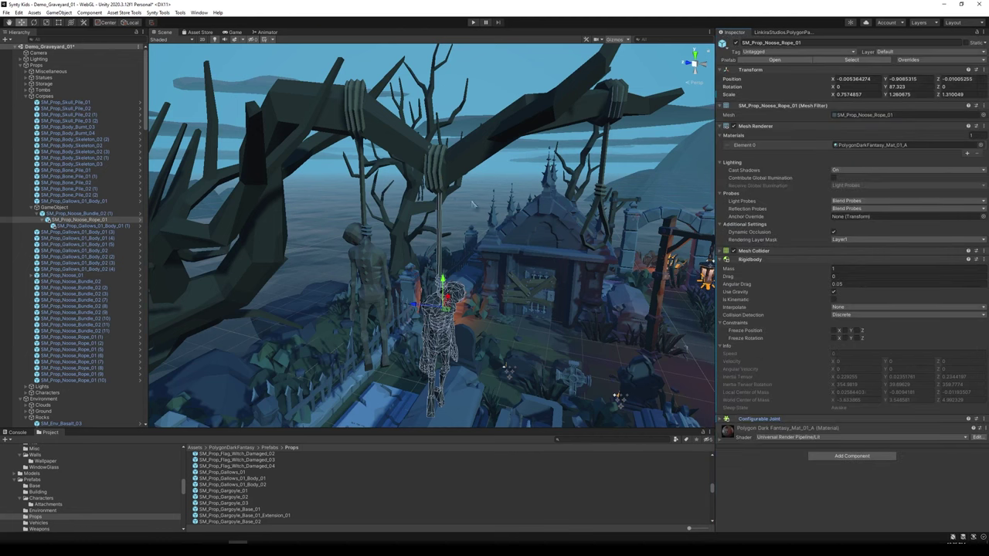
Add a Fixed Joint component to SM_Prop_Gallows_01_Body_01 (1).
{"action": "left_click", "coordinate": [87, 225]}
{"action": "left_click", "coordinate": [853, 288]}
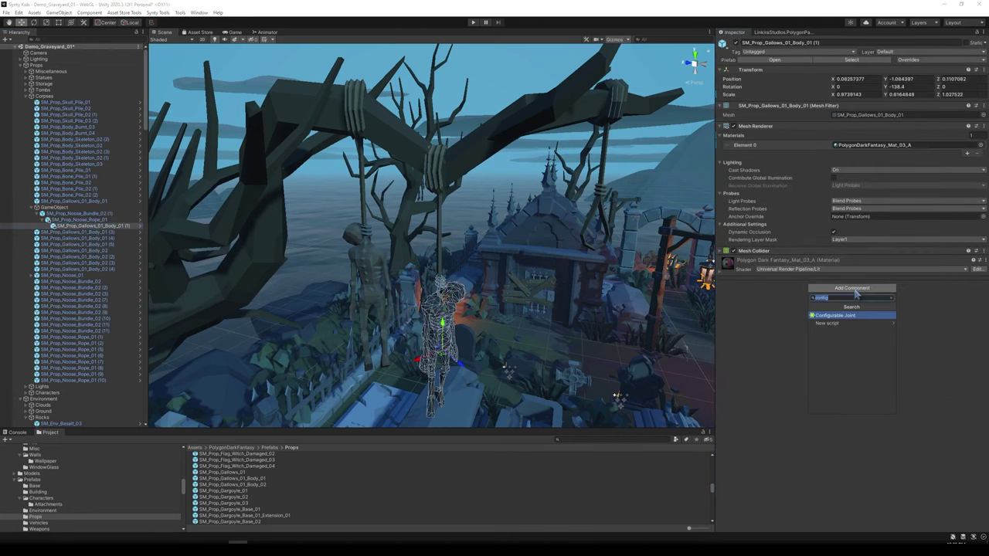
{"action": "type", "text": "fixed"}
{"action": "key", "text": "Return"}
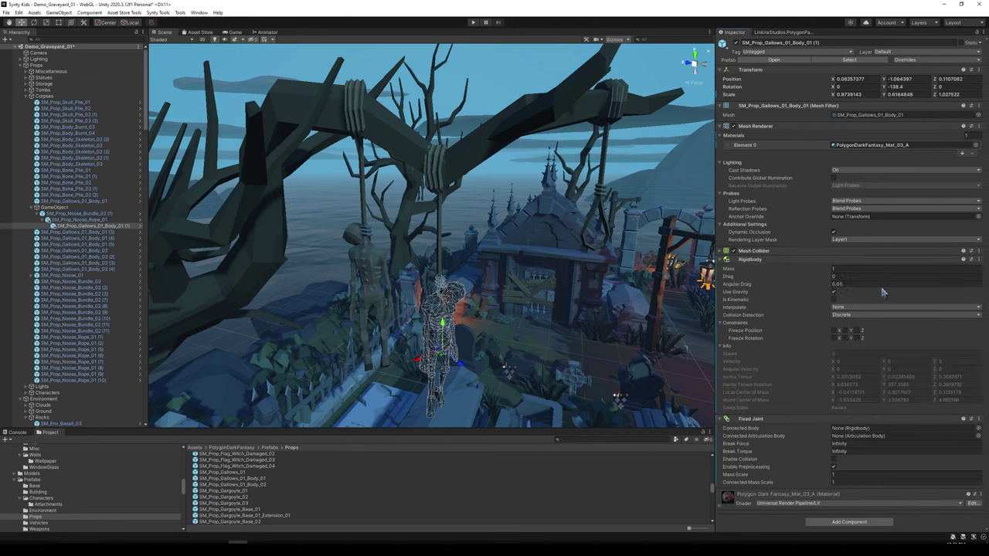
Set the hanging body's Rigidbody mass to 50 and change its Angular Drag.
{"action": "left_click", "coordinate": [844, 276]}
{"action": "left_click", "coordinate": [846, 270]}
{"action": "type", "text": "50"}
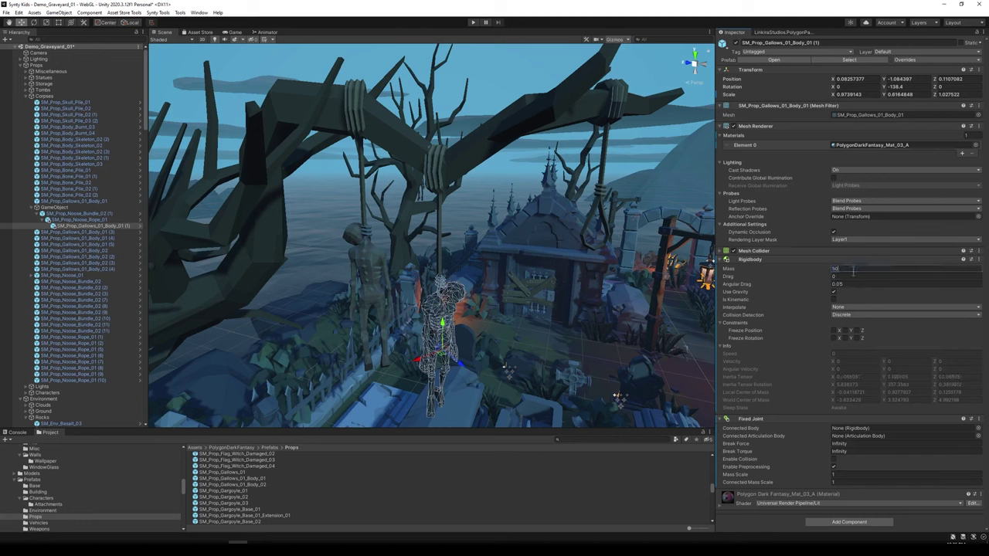
{"action": "left_click", "coordinate": [884, 284]}
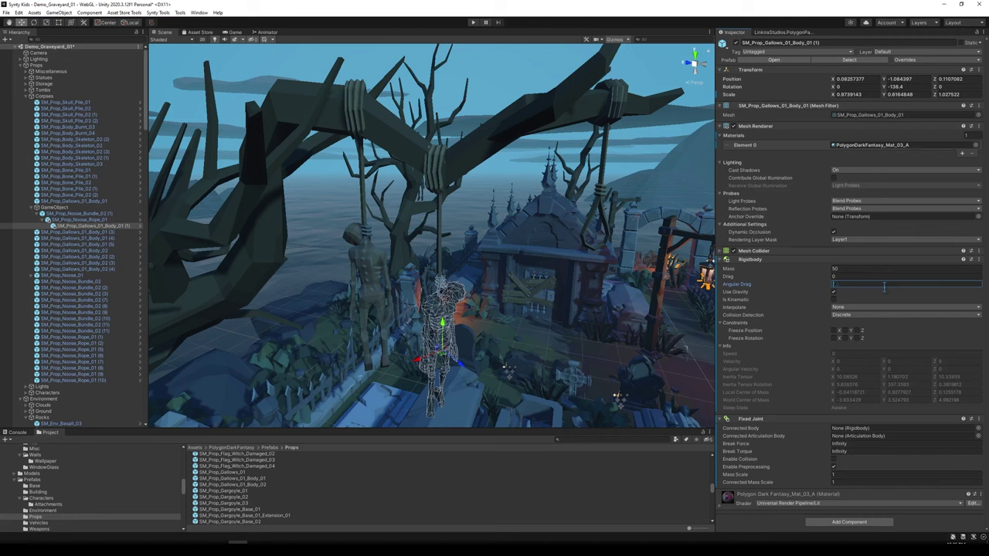
Assign SM_Prop_Noose_Rope_01 as the connected body of the body's Fixed Joint and test the scene in Play mode.
{"action": "left_click_drag", "start_coordinate": [92, 221], "coordinate": [876, 432]}
{"action": "left_click", "coordinate": [474, 24]}
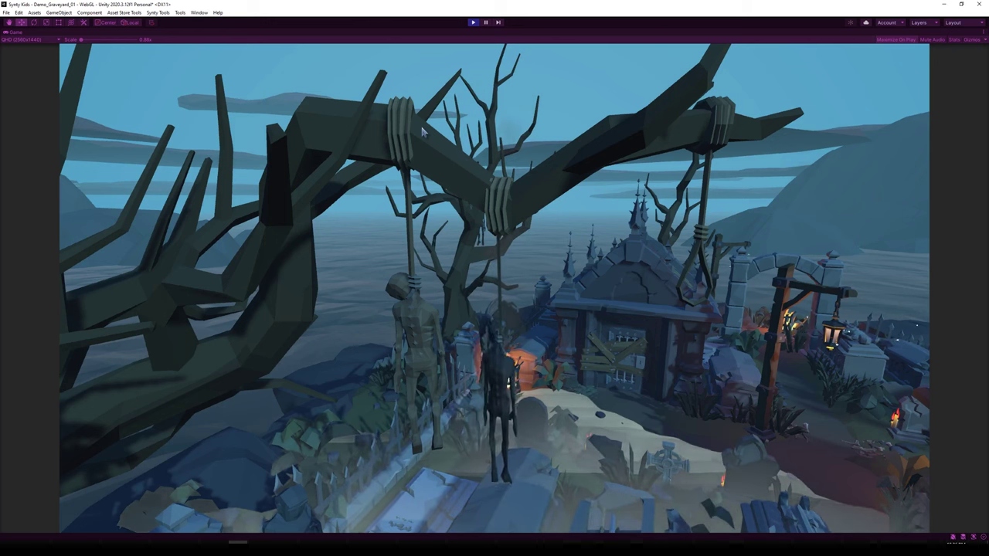
{"action": "left_click", "coordinate": [472, 23]}
Disable all Mesh Colliders on SM_Env_Tree_Dead_03 and play the scene to test the hanging body again.
{"action": "left_click", "coordinate": [304, 122]}
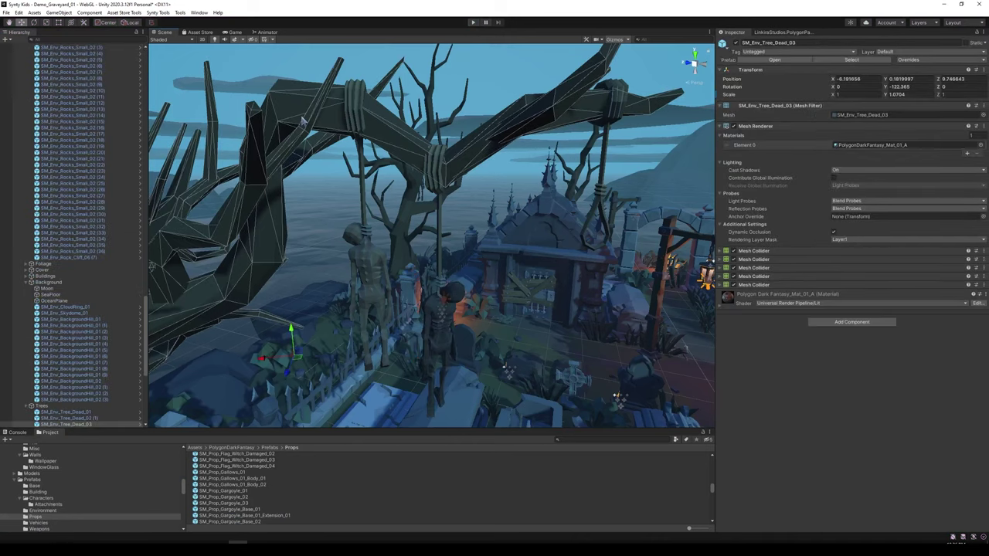
{"action": "left_click", "coordinate": [733, 251]}
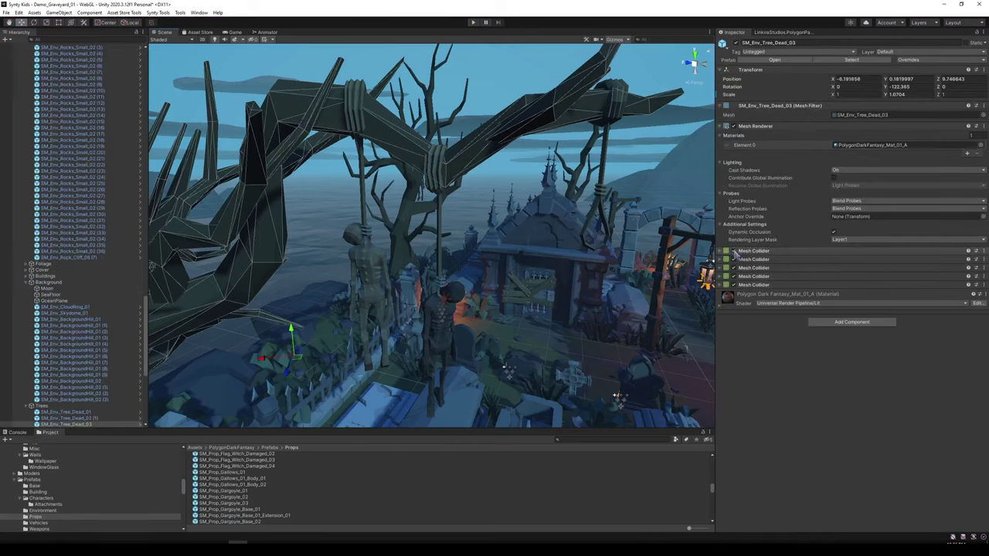
{"action": "left_click", "coordinate": [733, 260]}
{"action": "left_click", "coordinate": [733, 268]}
{"action": "left_click", "coordinate": [733, 277]}
{"action": "left_click", "coordinate": [733, 285]}
{"action": "left_click", "coordinate": [733, 285]}
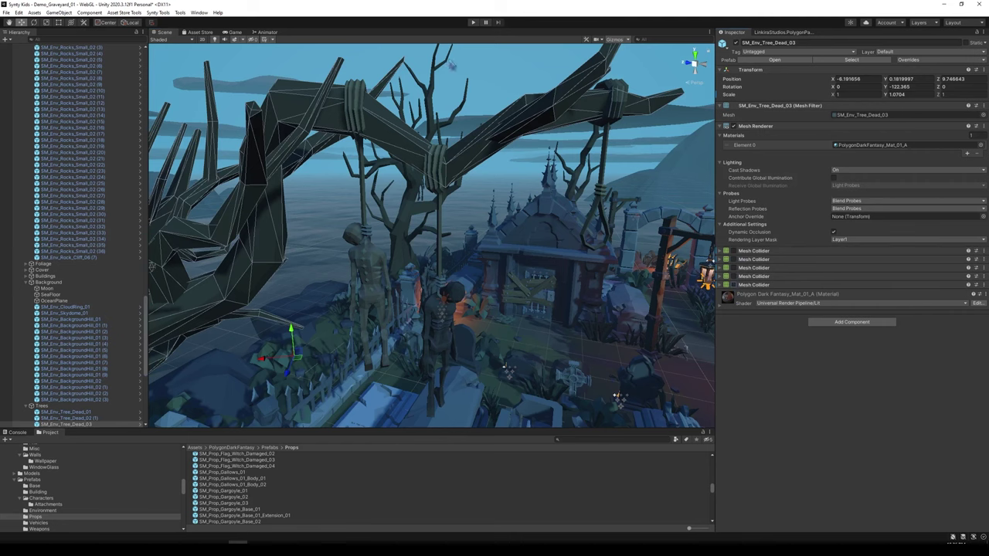
{"action": "left_click", "coordinate": [473, 21]}
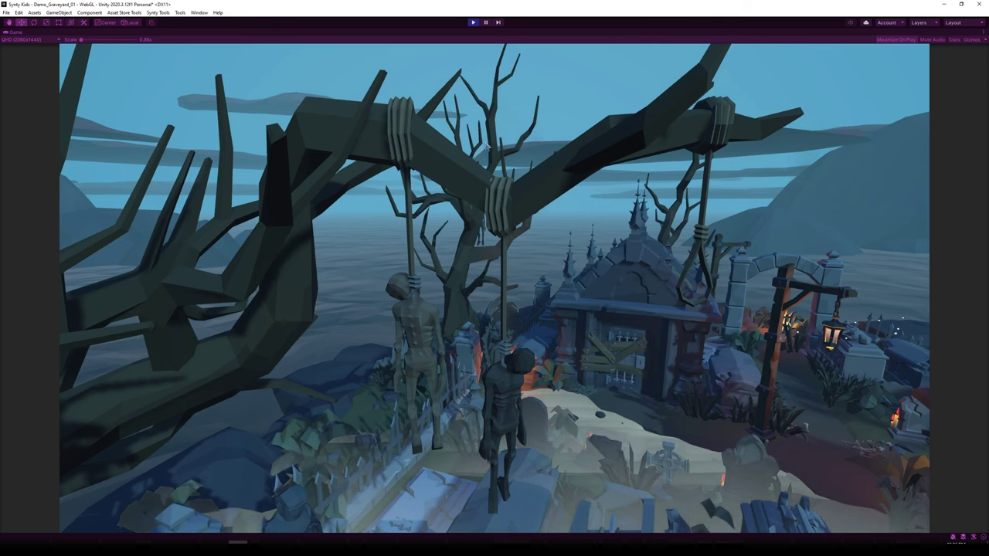
Stop the test and group SM_Prop_Gallows_01_Body_02, SM_Prop_Noose_Rope_01 (1) and SM_Prop_Noose_Bundle_02 under a new empty parent.
{"action": "left_click", "coordinate": [473, 23]}
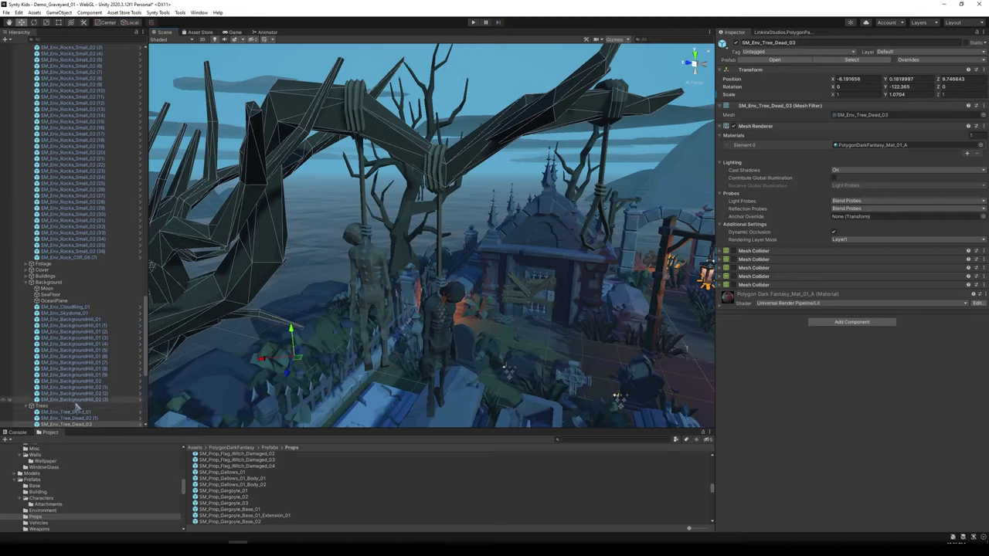
{"action": "left_click", "coordinate": [436, 174]}
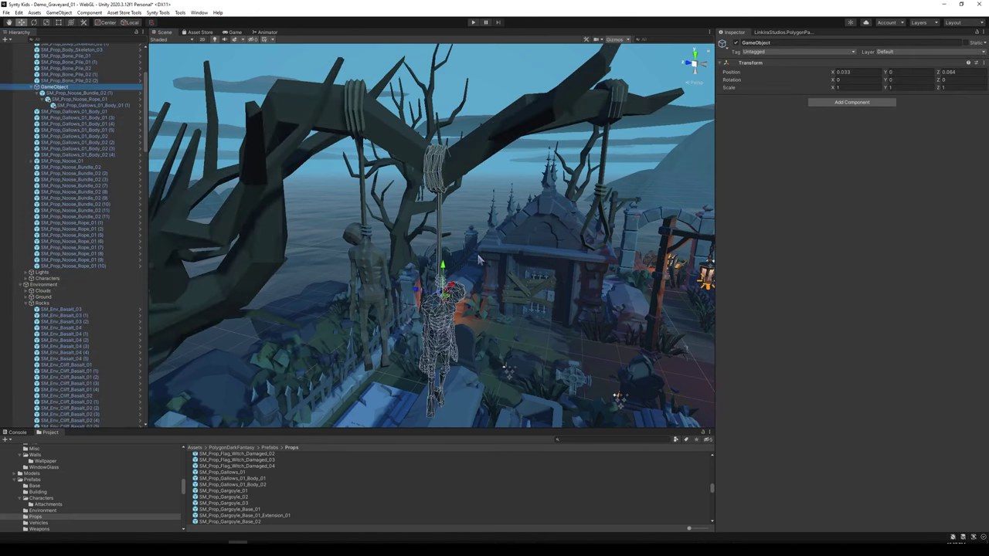
{"action": "left_click", "coordinate": [370, 262]}
{"action": "right_click_drag", "start_coordinate": [573, 218], "coordinate": [578, 202]}
{"action": "key", "text": "a"}
{"action": "left_click", "coordinate": [402, 246], "text": "shift"}
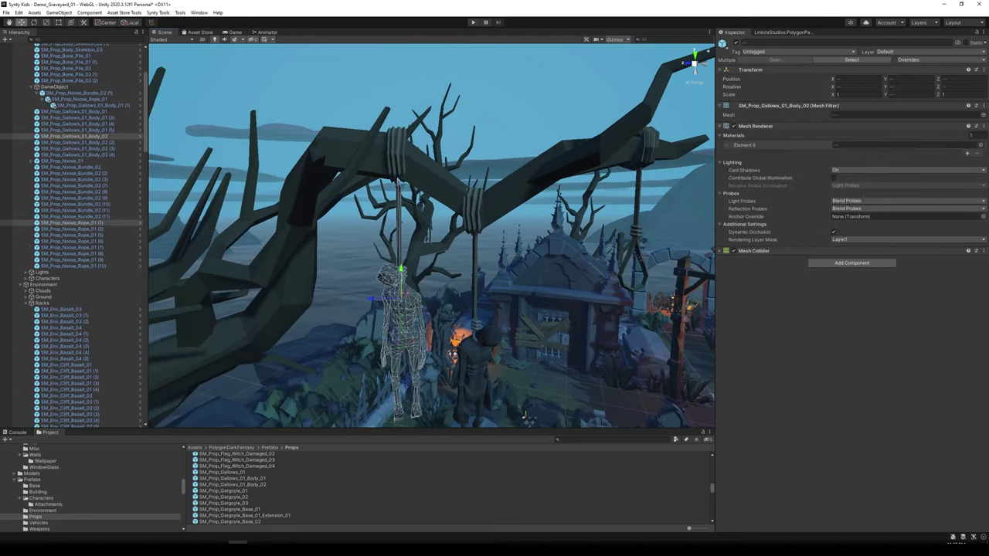
{"action": "left_click", "coordinate": [395, 166], "text": "shift"}
{"action": "right_click", "coordinate": [99, 138]}
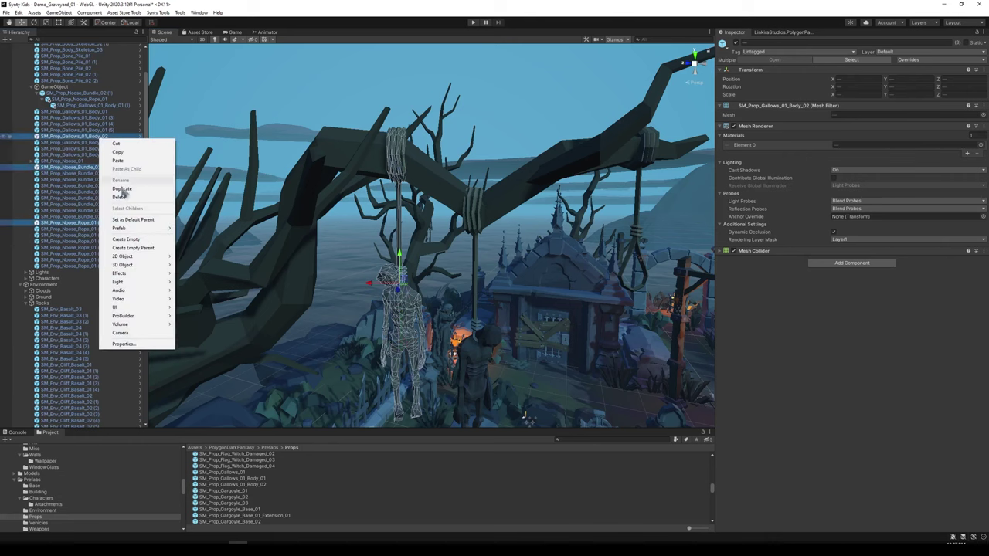
{"action": "left_click", "coordinate": [139, 248]}
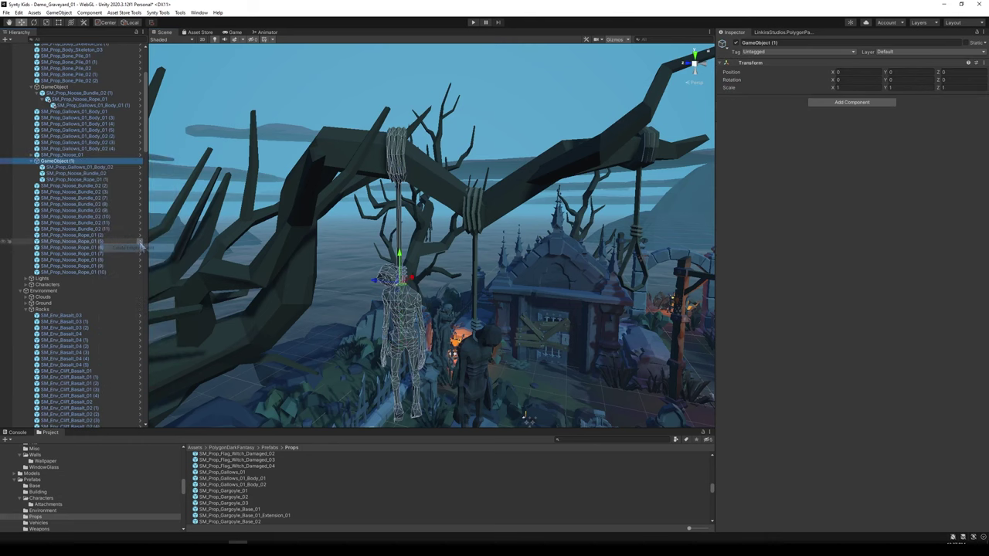
Nest the body under the rope and the rope under SM_Prop_Noose_Bundle_02, and give the bundle a kinematic Rigidbody.
{"action": "left_click", "coordinate": [90, 173]}
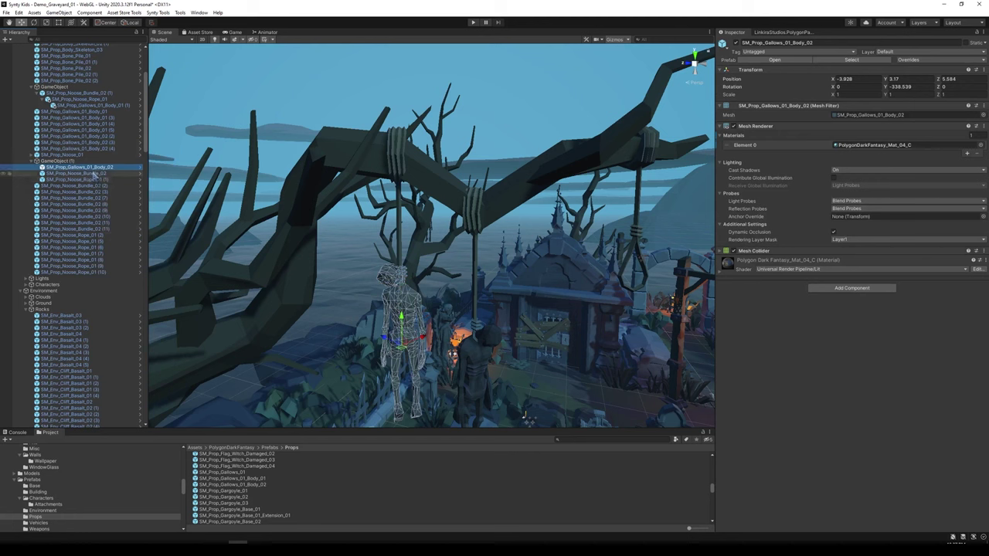
{"action": "left_click_drag", "start_coordinate": [93, 180], "coordinate": [112, 180]}
{"action": "left_click", "coordinate": [102, 168]}
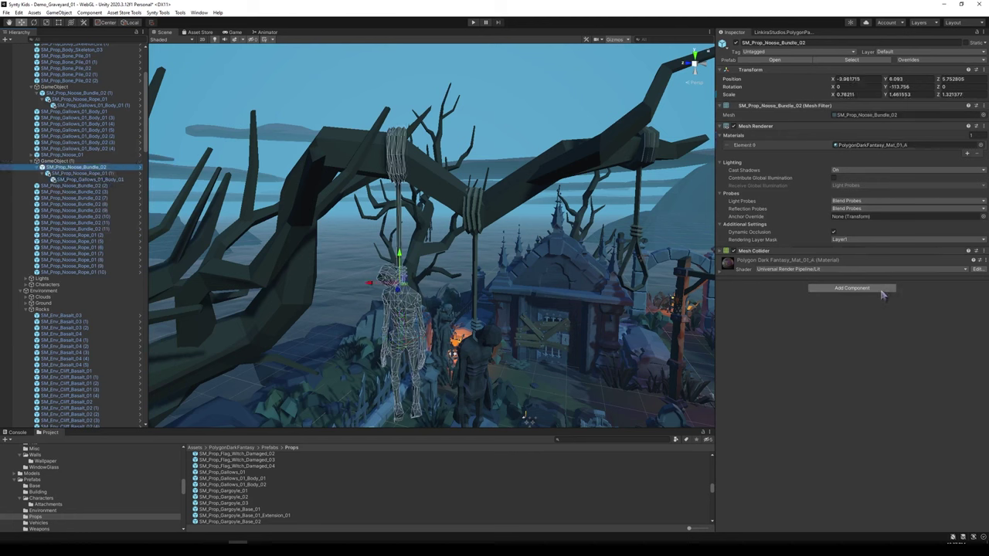
{"action": "left_click", "coordinate": [882, 291]}
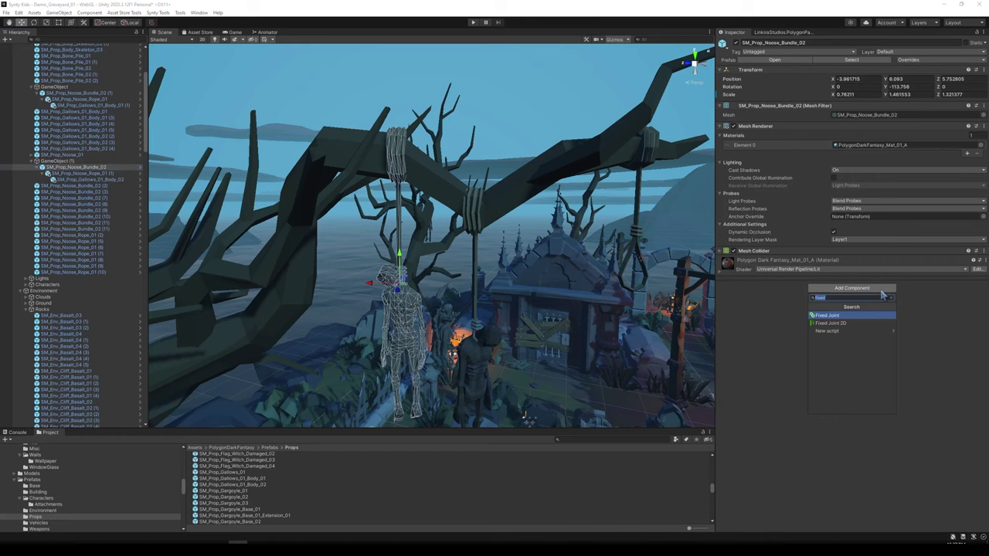
{"action": "type", "text": "rigidbody"}
{"action": "key", "text": "Return"}
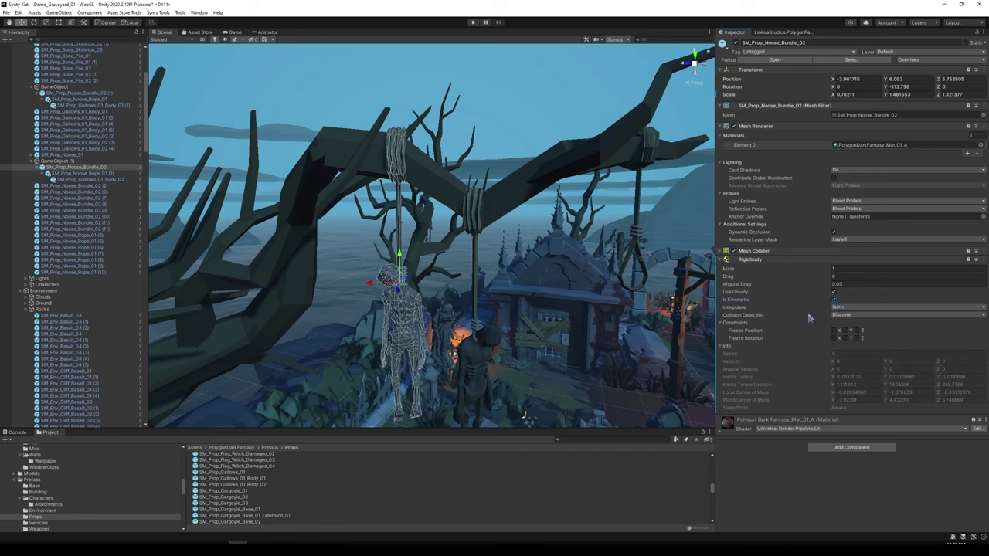
Add a Configurable Joint component to SM_Prop_Noose_Rope_01 (1).
{"action": "left_click", "coordinate": [75, 174]}
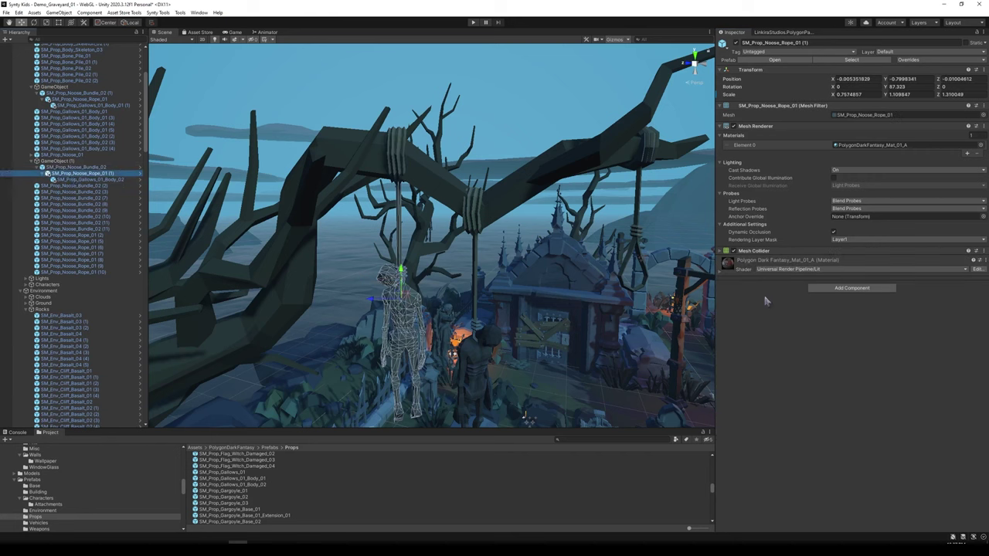
{"action": "left_click", "coordinate": [842, 288]}
{"action": "type", "text": "configurable"}
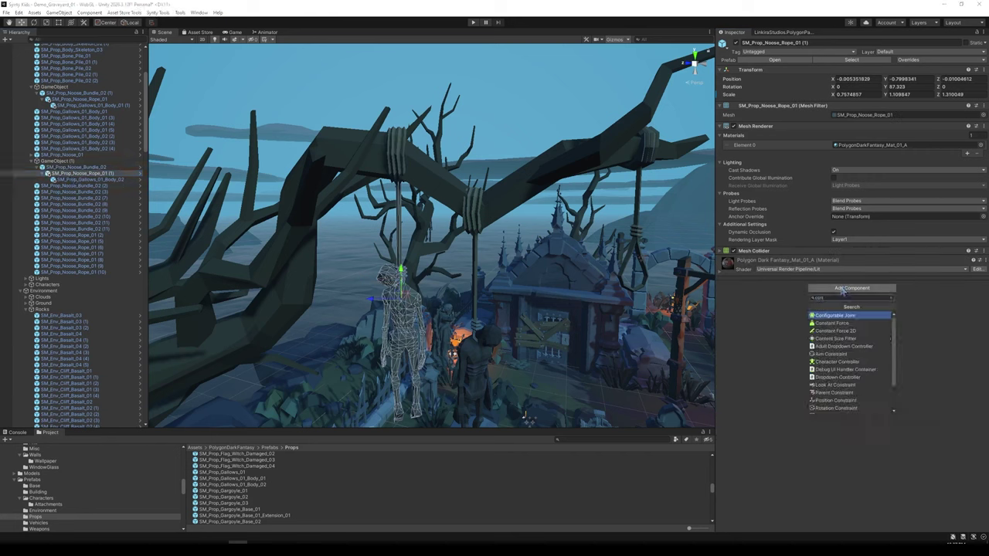
{"action": "key", "text": "Return"}
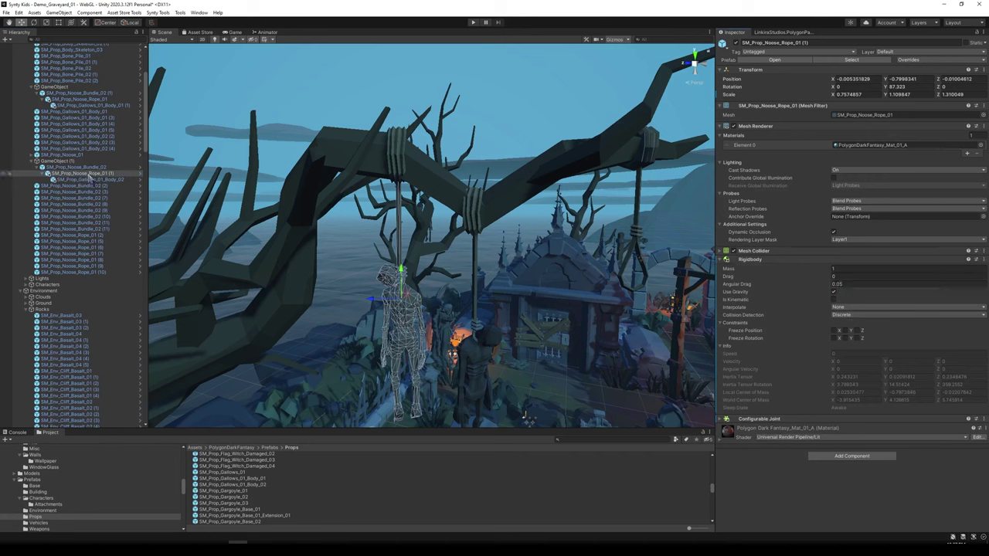
Set SM_Prop_Noose_Bundle_02 as the rope joint's connected body and lock its X, Y and Z Motion.
{"action": "left_click", "coordinate": [724, 420]}
{"action": "scroll", "coordinate": [811, 309], "scroll_direction": "down", "scroll_amount": 5}
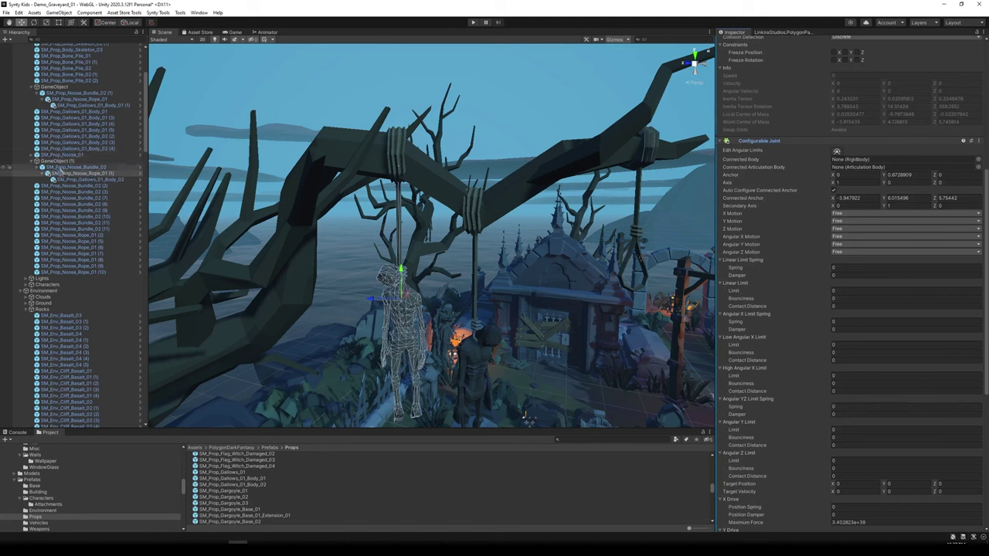
{"action": "left_click_drag", "start_coordinate": [73, 167], "coordinate": [888, 160]}
{"action": "left_click", "coordinate": [853, 214]}
{"action": "left_click", "coordinate": [850, 220]}
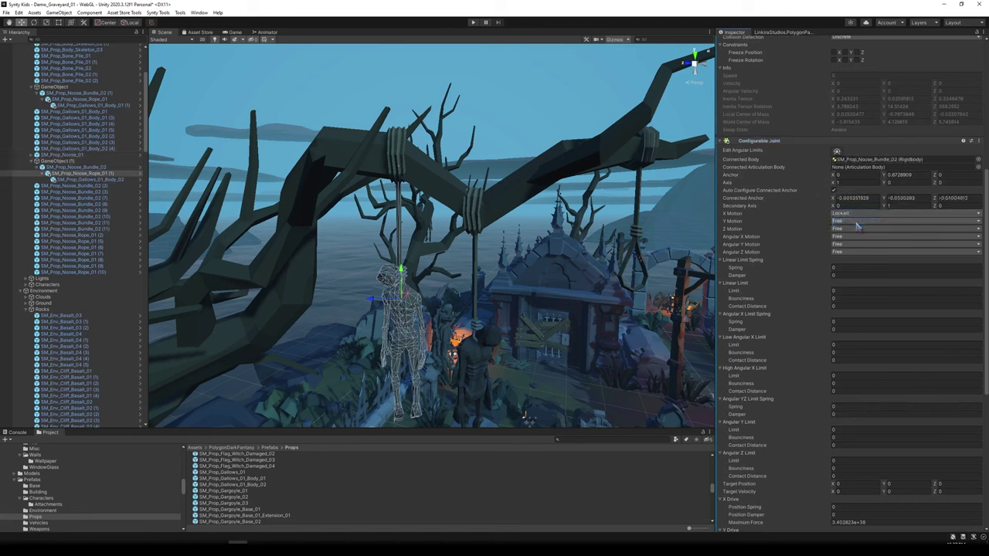
{"action": "left_click", "coordinate": [854, 221]}
{"action": "left_click", "coordinate": [855, 230]}
{"action": "left_click", "coordinate": [855, 229]}
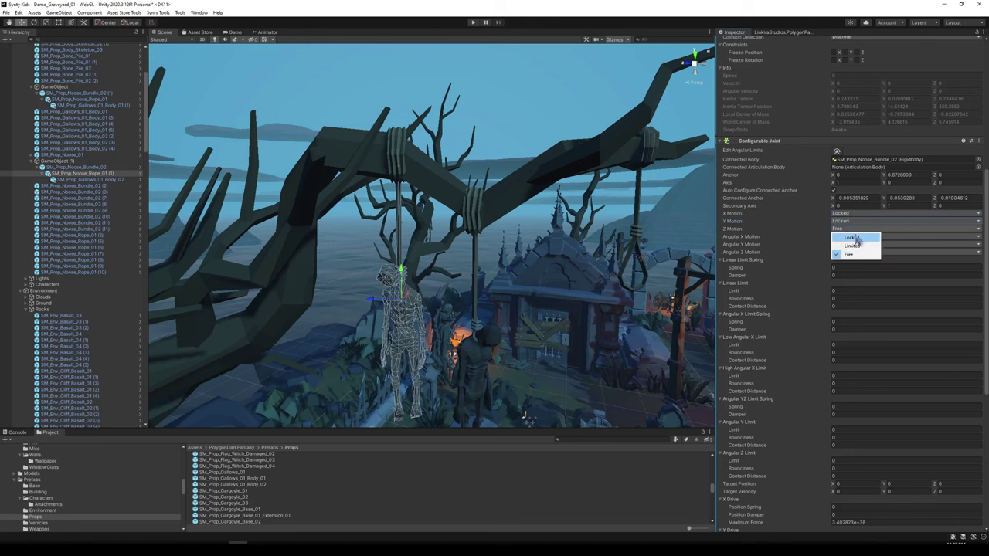
{"action": "left_click", "coordinate": [850, 235]}
Add a Fixed Joint to SM_Prop_Gallows_01_Body_02 with SM_Prop_Noose_Rope_01 (1) as its connected body.
{"action": "left_click", "coordinate": [116, 179]}
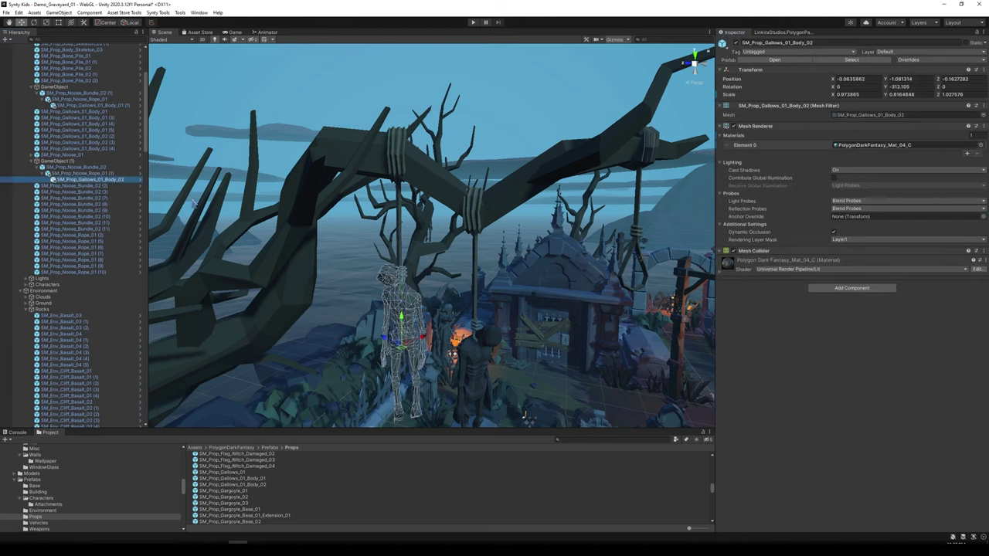
{"action": "left_click", "coordinate": [880, 289]}
{"action": "type", "text": "fi"}
{"action": "key", "text": "Return"}
{"action": "left_click_drag", "start_coordinate": [81, 173], "coordinate": [853, 430]}
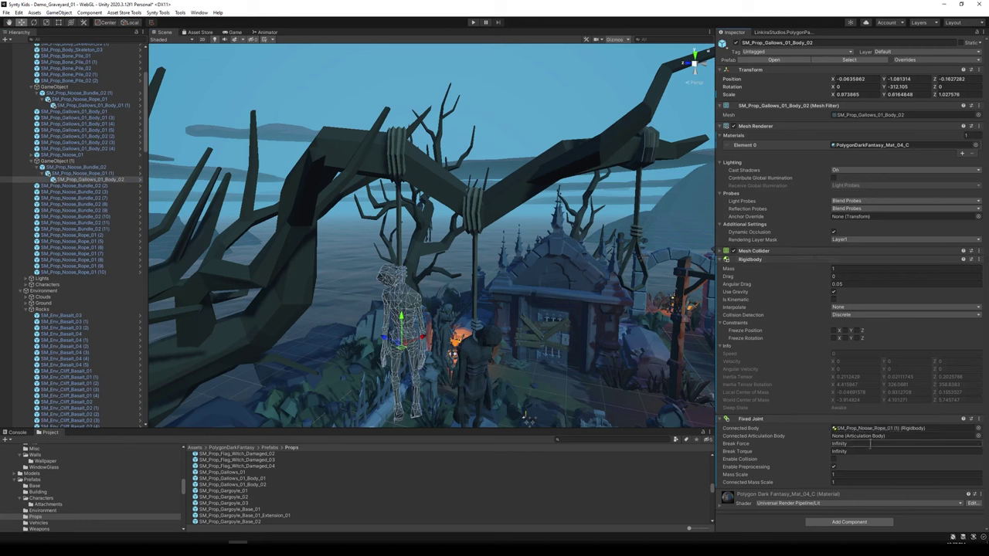
Set the second body's Rigidbody mass to 5 and Angular Drag to 0.5, and test the scene in Play mode.
{"action": "left_click", "coordinate": [848, 267]}
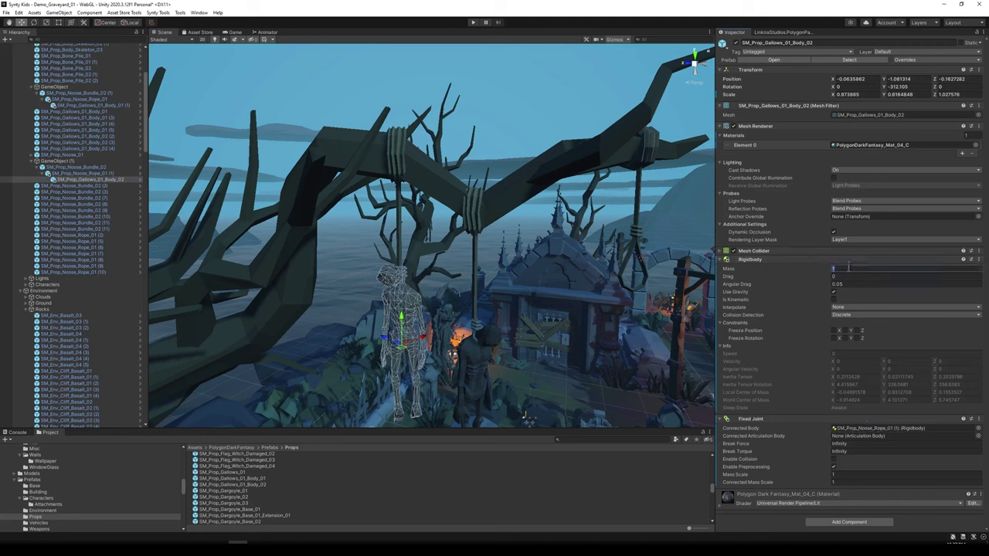
{"action": "left_click", "coordinate": [841, 285]}
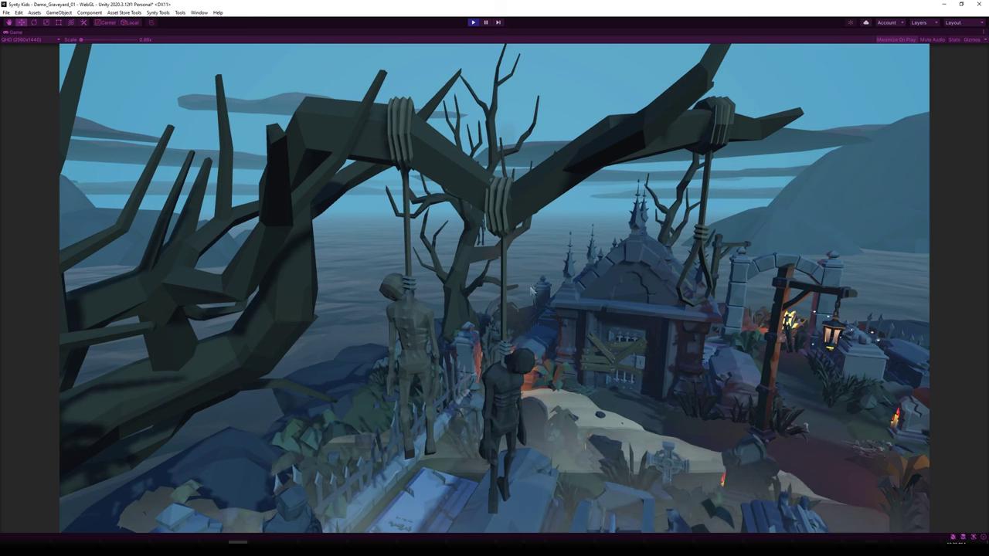
{"action": "left_click", "coordinate": [473, 22]}
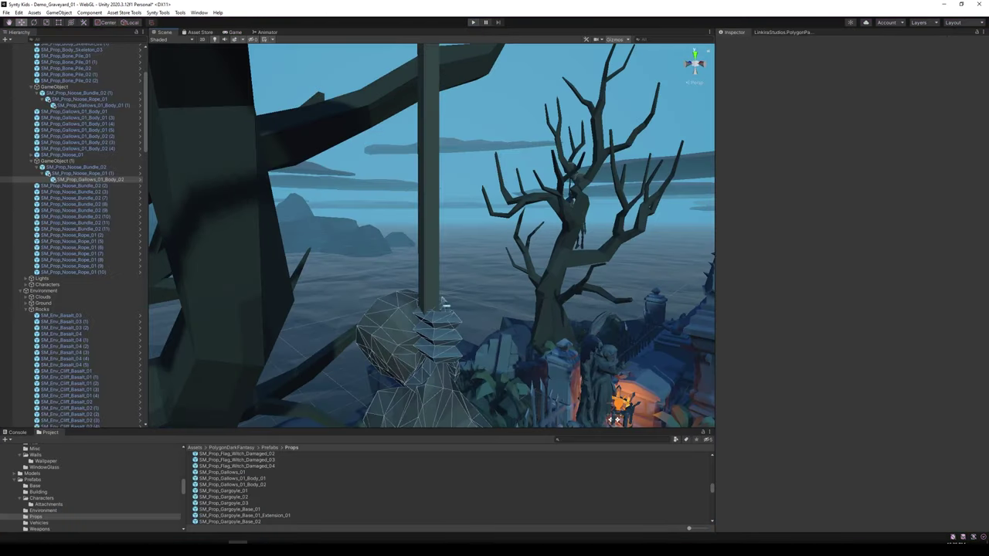
Reparent the second body directly under the bundle and shorten SM_Prop_Noose_Rope_01 (1) to a Y scale of about 0.963.
{"action": "middle_click_drag", "start_coordinate": [442, 301], "coordinate": [467, 277]}
{"action": "right_click_drag", "start_coordinate": [461, 334], "coordinate": [475, 244]}
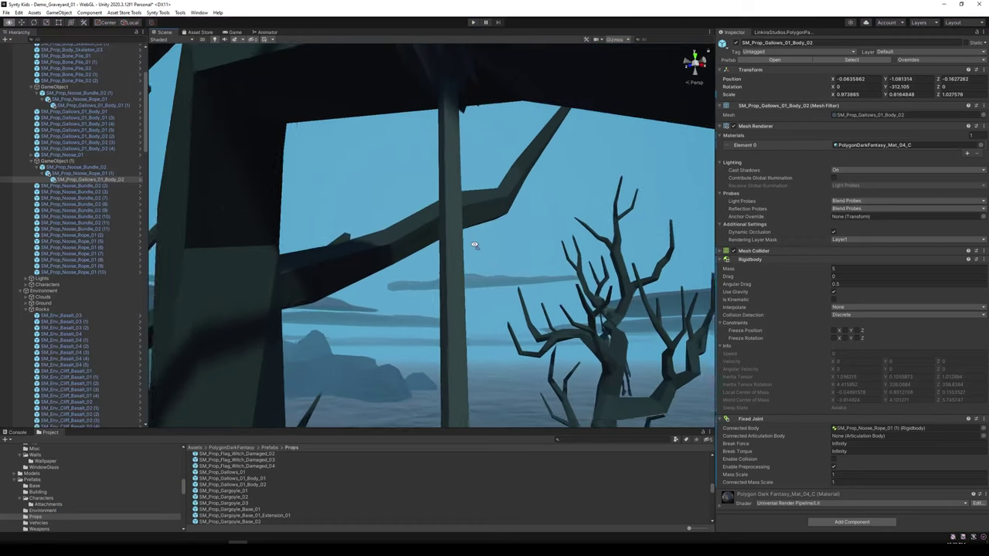
{"action": "left_click_drag", "start_coordinate": [474, 245], "coordinate": [397, 379], "text": "alt"}
{"action": "left_click", "coordinate": [339, 279]}
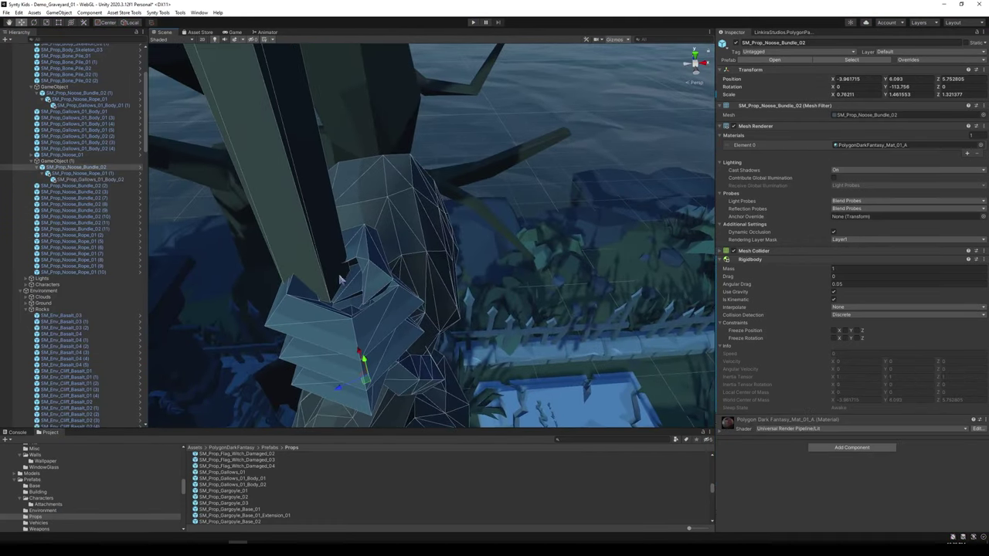
{"action": "left_click_drag", "start_coordinate": [340, 279], "coordinate": [509, 284], "text": "alt"}
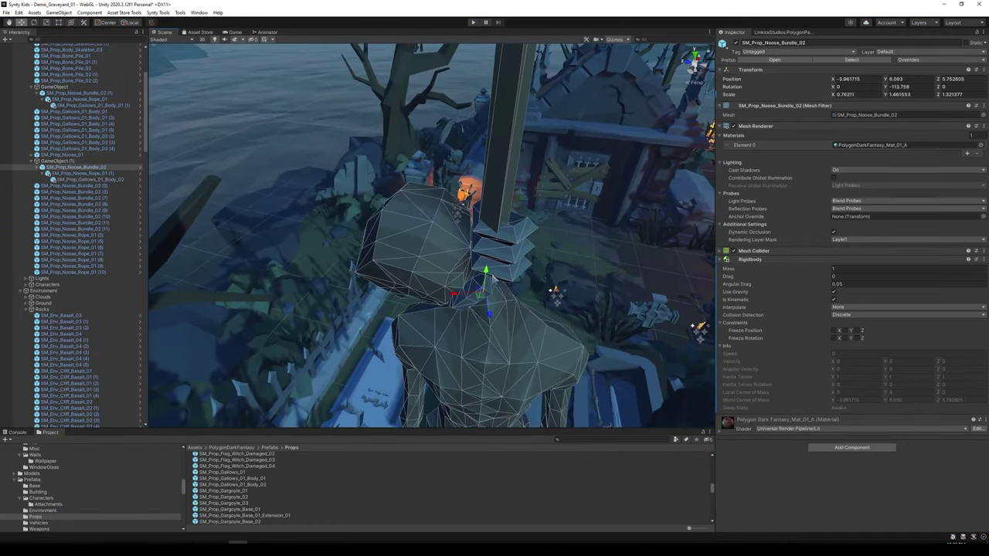
{"action": "right_click_drag", "start_coordinate": [489, 273], "coordinate": [467, 311]}
{"action": "key", "text": "s"}
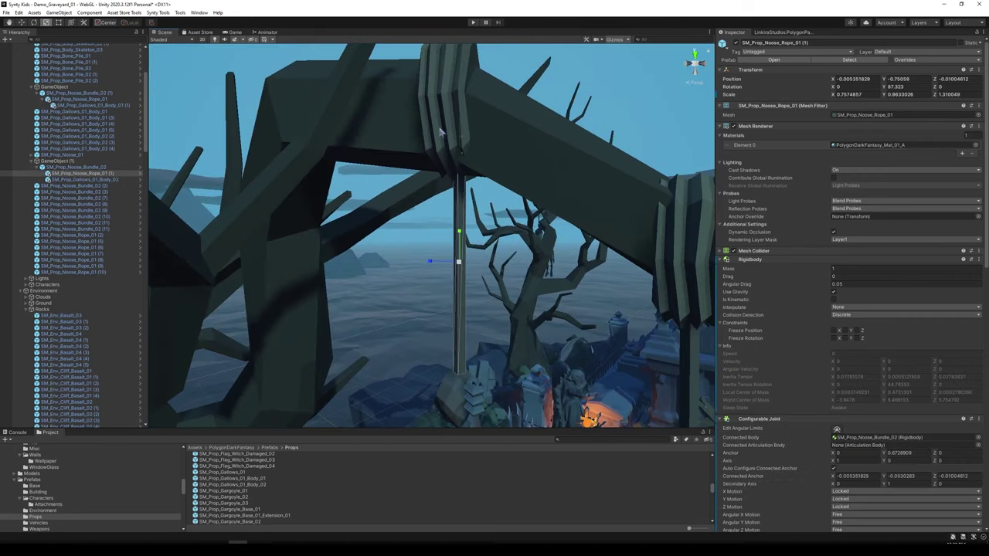
Move SM_Prop_Gallows_01_Body_02 to position -0.155, -1.95, 0.045 to align its neck with the noose.
{"action": "double_click", "coordinate": [99, 179]}
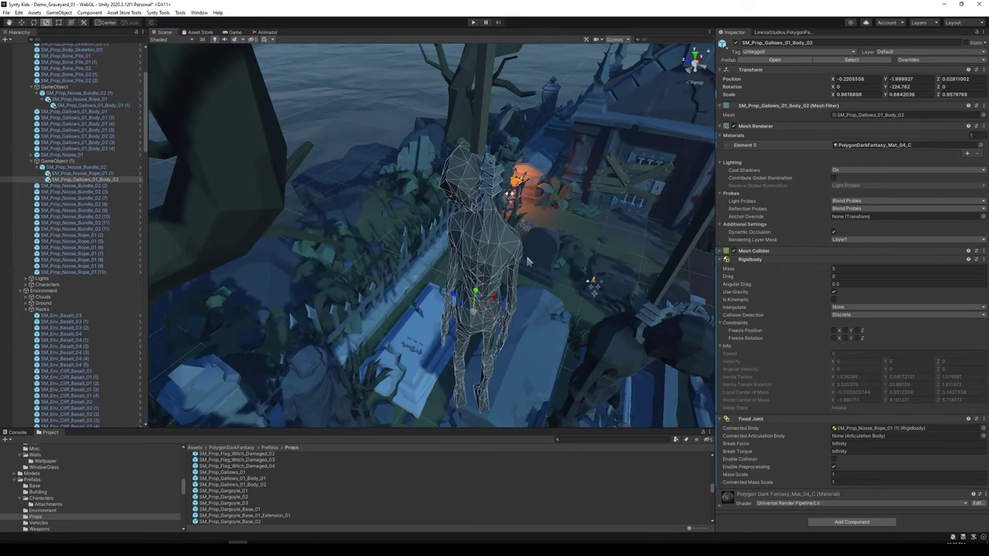
{"action": "right_click_drag", "start_coordinate": [528, 262], "coordinate": [460, 273]}
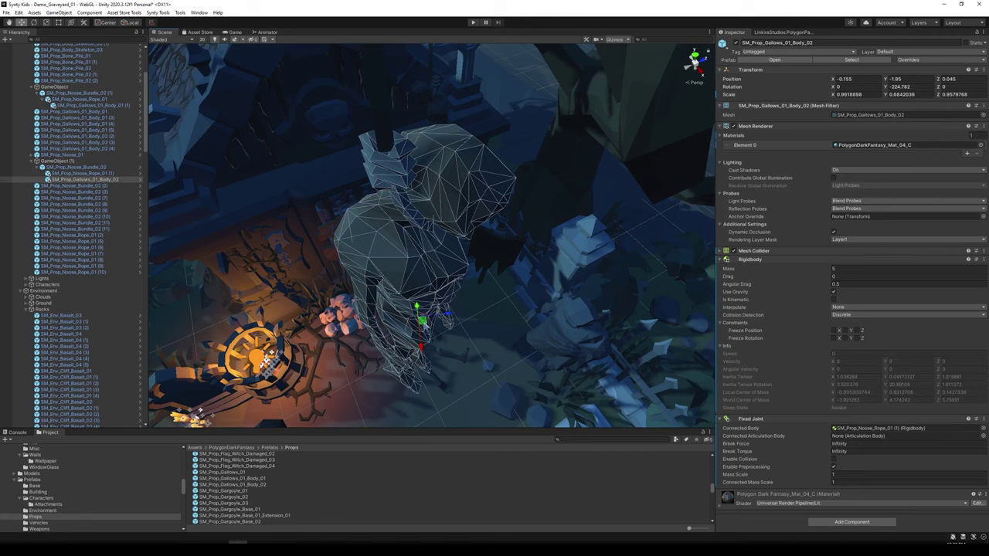
{"action": "left_click_drag", "start_coordinate": [386, 246], "coordinate": [382, 196], "text": "alt"}
Replace the Mesh Collider on SM_Prop_Noose_Bundle_02 with a Box Collider.
{"action": "left_click", "coordinate": [378, 188]}
{"action": "key", "text": "f"}
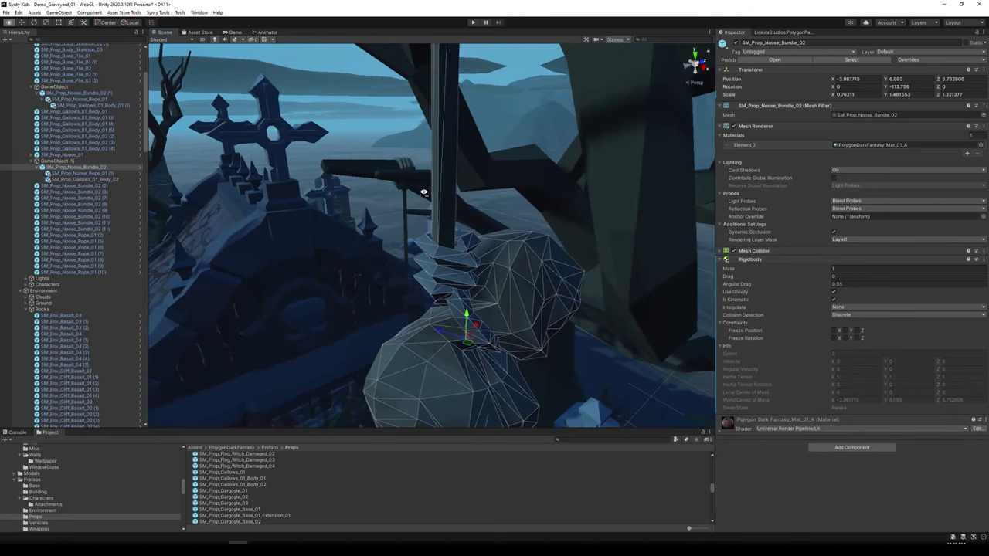
{"action": "left_click", "coordinate": [721, 252]}
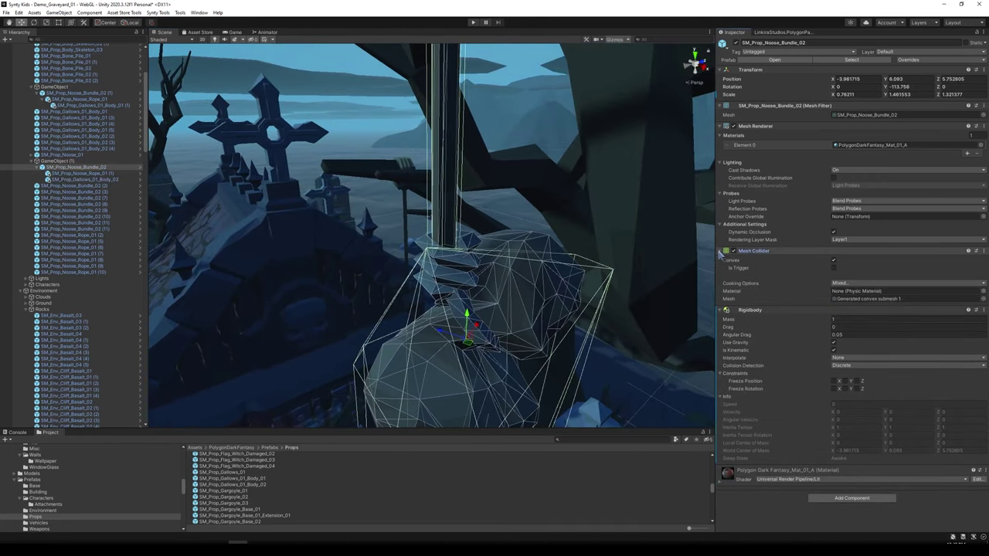
{"action": "left_click_drag", "start_coordinate": [494, 208], "coordinate": [364, 195], "text": "alt"}
{"action": "right_click_drag", "start_coordinate": [365, 195], "coordinate": [446, 292]}
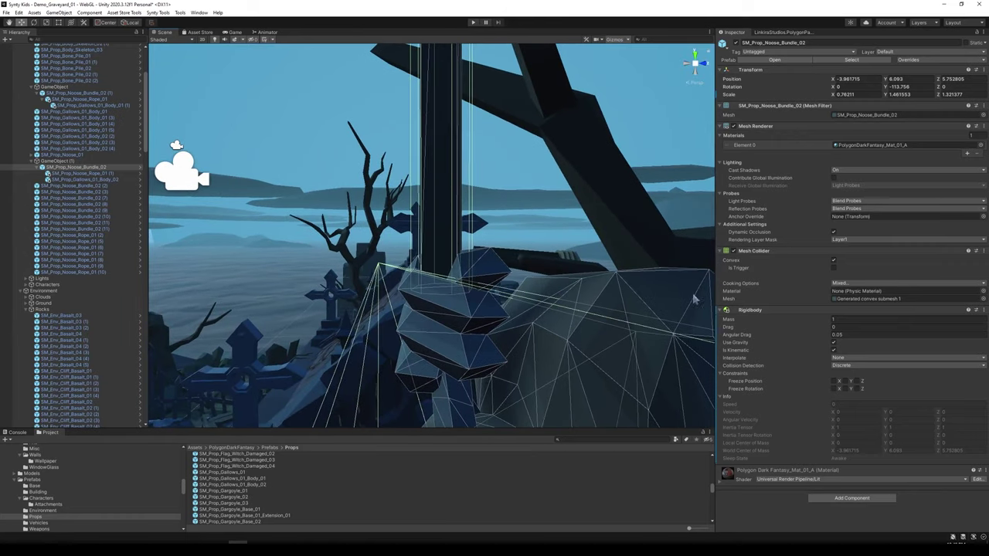
{"action": "right_click", "coordinate": [753, 252]}
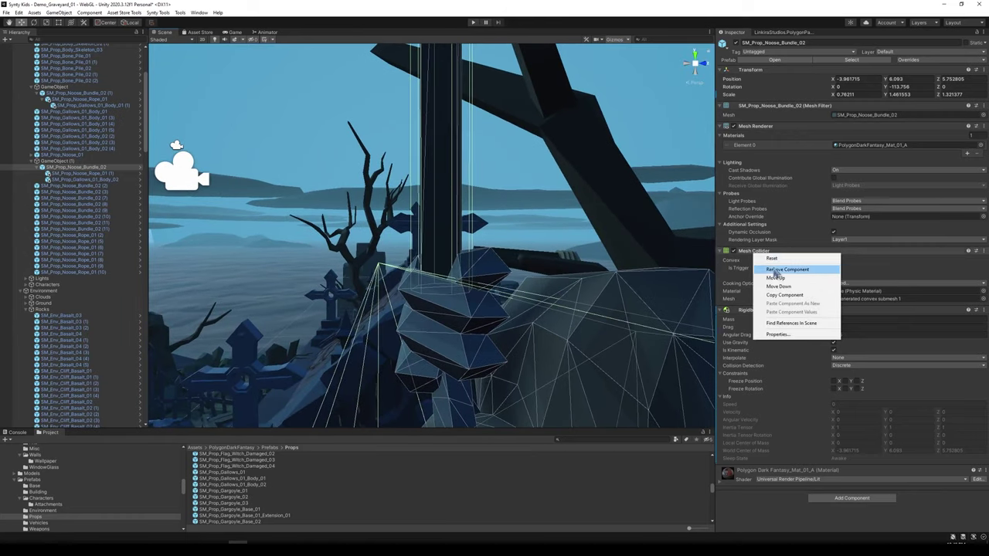
{"action": "left_click", "coordinate": [775, 269]}
{"action": "left_click", "coordinate": [852, 448]}
{"action": "type", "text": "fixed"}
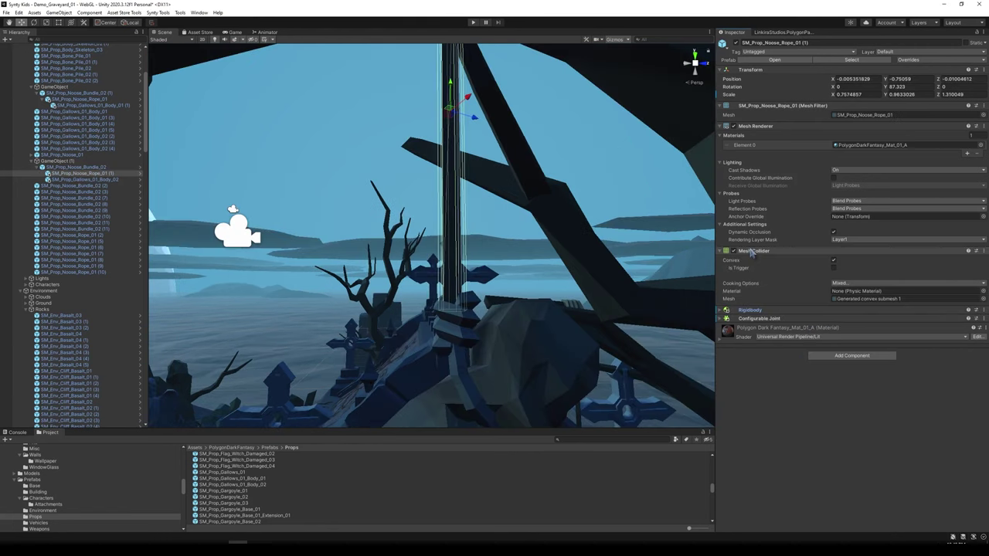
Replace the Mesh Collider on SM_Prop_Noose_Rope_01 (1) with a Box Collider and enable editing of the collider's bounds.
{"action": "right_click", "coordinate": [747, 260]}
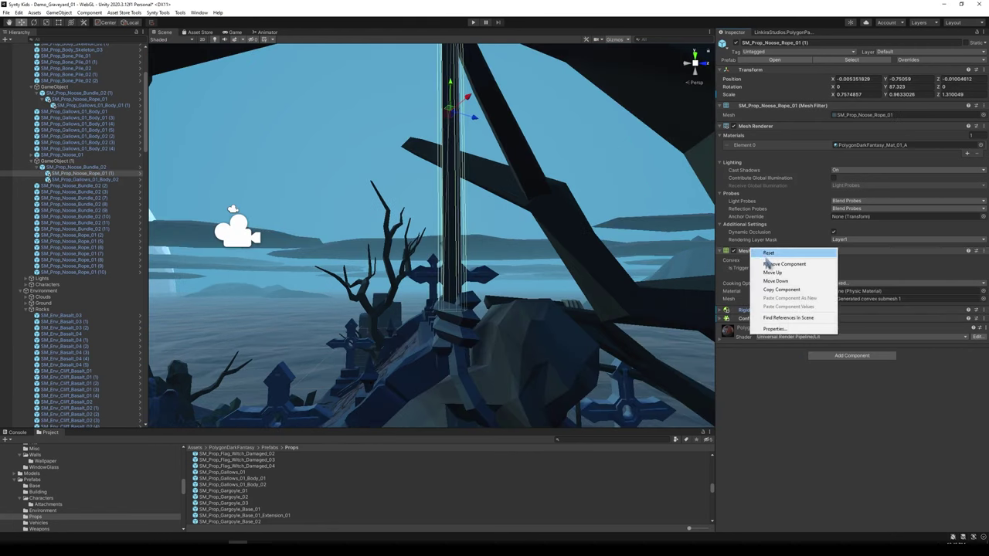
{"action": "left_click", "coordinate": [776, 264]}
{"action": "left_click", "coordinate": [842, 307]}
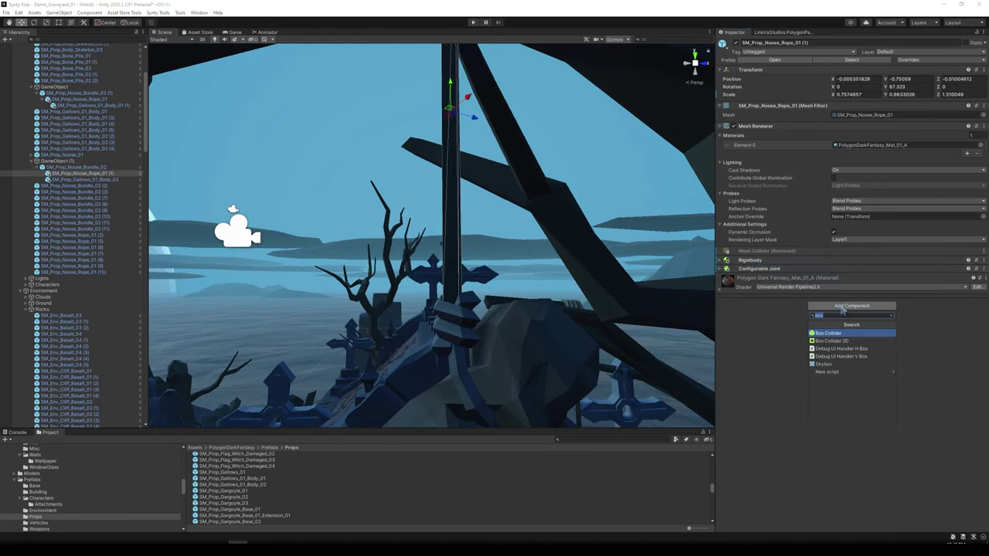
{"action": "key", "text": "Return"}
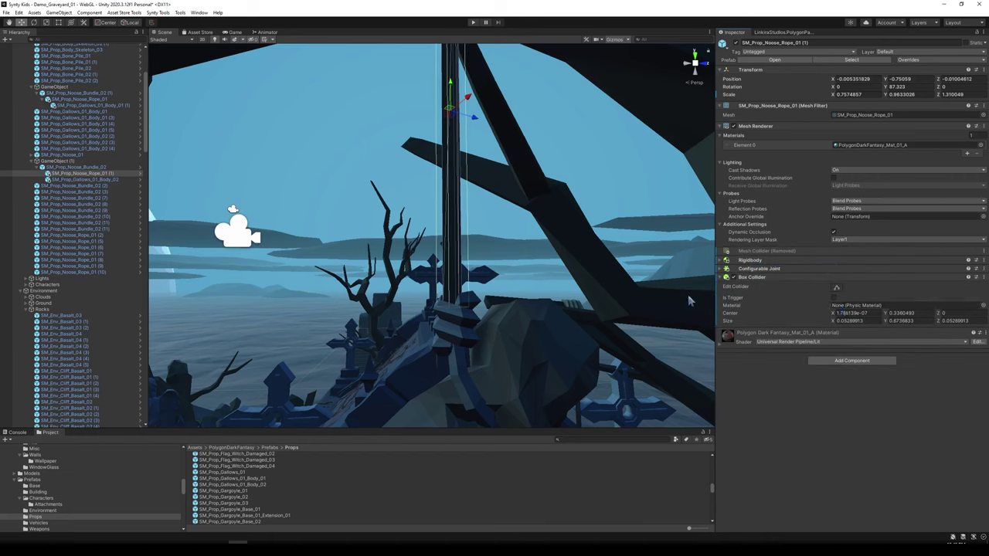
{"action": "left_click", "coordinate": [836, 288]}
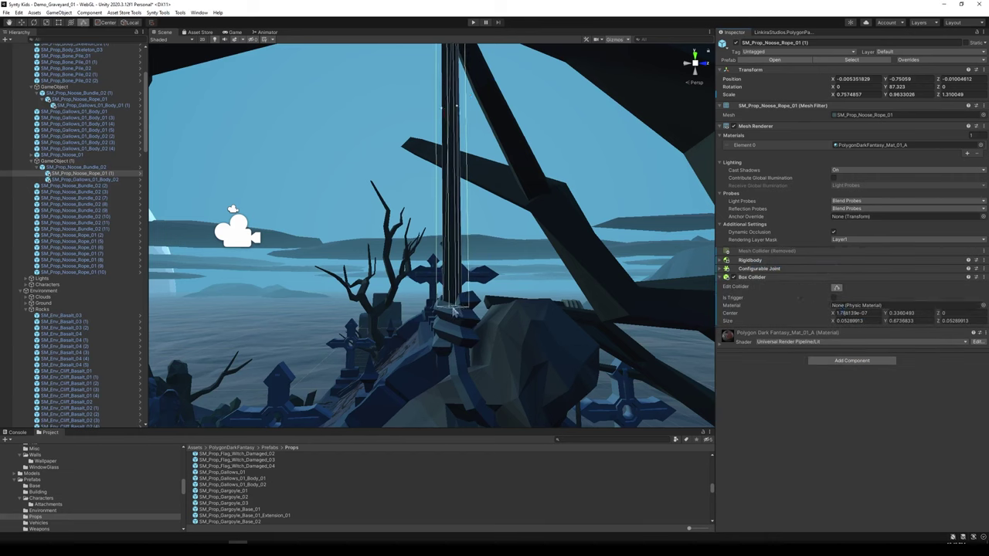
Shorten the rope's box collider from its lower end to a Y size of about 0.654, check the noose bundle, and run the scene.
{"action": "left_click_drag", "start_coordinate": [454, 309], "coordinate": [453, 297]}
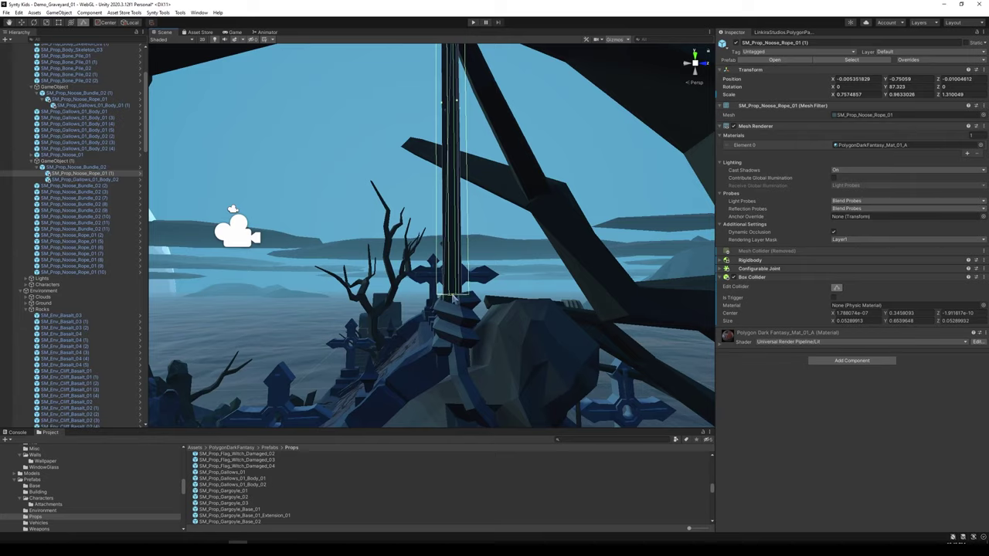
{"action": "left_click", "coordinate": [100, 168]}
{"action": "right_click_drag", "start_coordinate": [544, 266], "coordinate": [546, 293]}
{"action": "key", "text": "w"}
{"action": "left_click_drag", "start_coordinate": [544, 293], "coordinate": [113, 311], "text": "alt"}
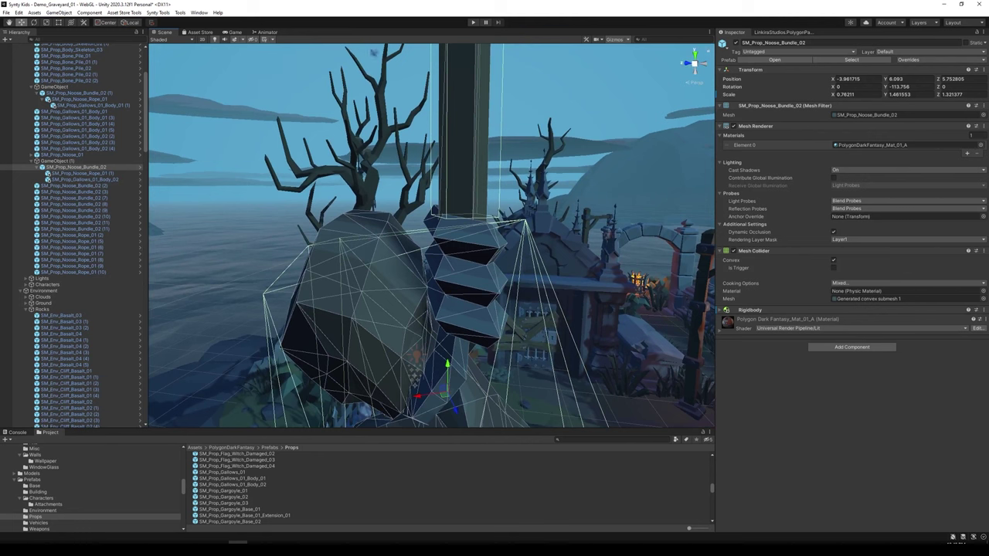
{"action": "left_click", "coordinate": [473, 23]}
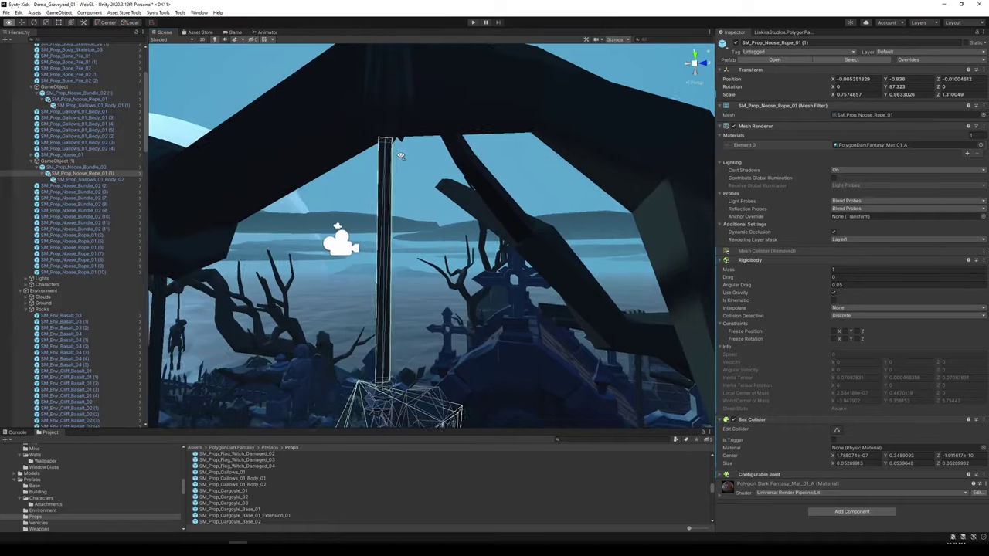
Lower the upper end of SM_Prop_Noose_Rope_01 (1)'s box collider away from the beam to a Y size of about 0.638.
{"action": "left_click_drag", "start_coordinate": [433, 116], "coordinate": [483, 193], "text": "alt"}
{"action": "right_click_drag", "start_coordinate": [495, 375], "coordinate": [466, 350]}
{"action": "left_click_drag", "start_coordinate": [466, 350], "coordinate": [513, 313], "text": "alt"}
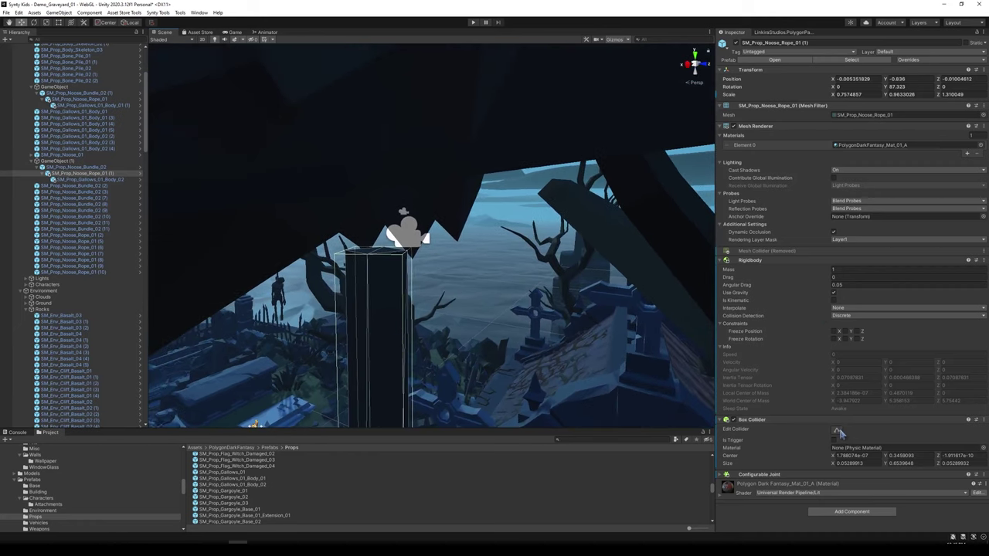
{"action": "left_click", "coordinate": [837, 431]}
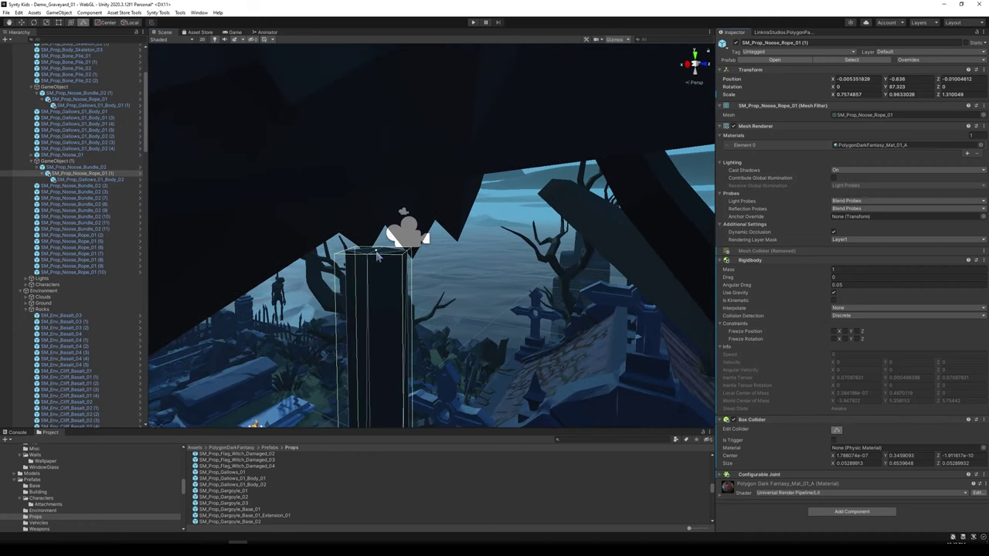
{"action": "left_click_drag", "start_coordinate": [378, 257], "coordinate": [381, 267]}
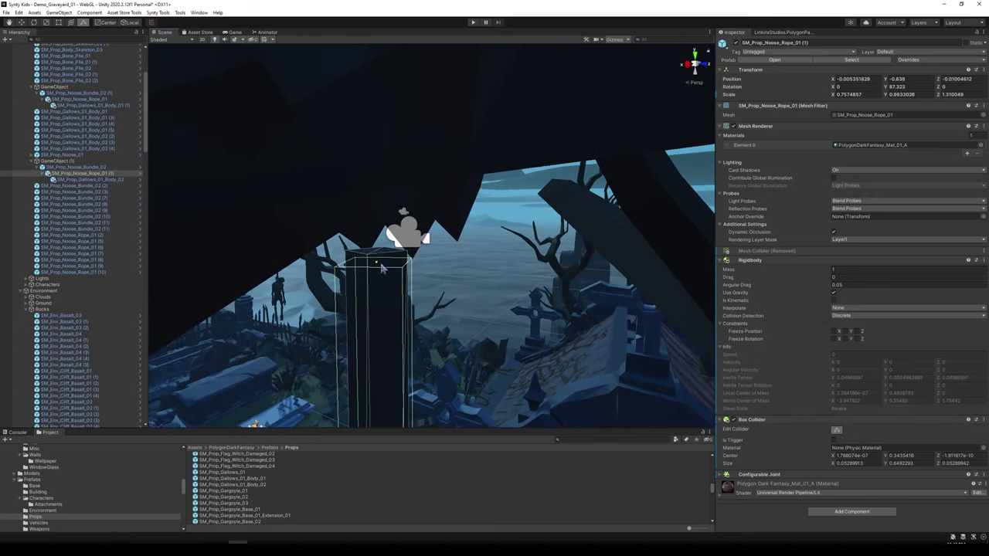
{"action": "left_click", "coordinate": [98, 173]}
{"action": "right_click_drag", "start_coordinate": [499, 287], "coordinate": [492, 326]}
{"action": "key", "text": "s"}
{"action": "left_click_drag", "start_coordinate": [492, 327], "coordinate": [481, 342], "text": "alt"}
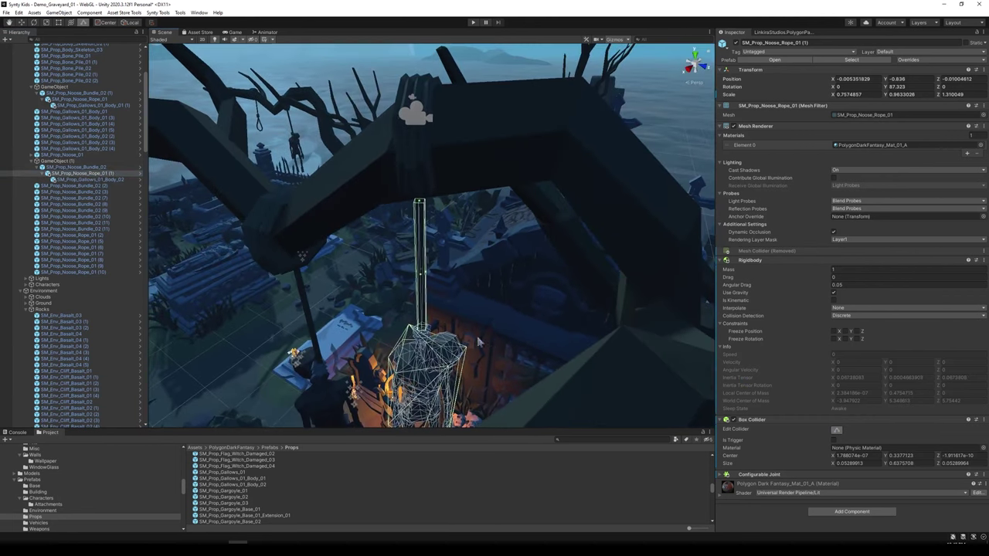
Raise SM_Prop_Noose_Rope_01 (1) to a Y position of about -0.798 and play the scene to test the swing.
{"action": "left_click_drag", "start_coordinate": [422, 358], "coordinate": [422, 349]}
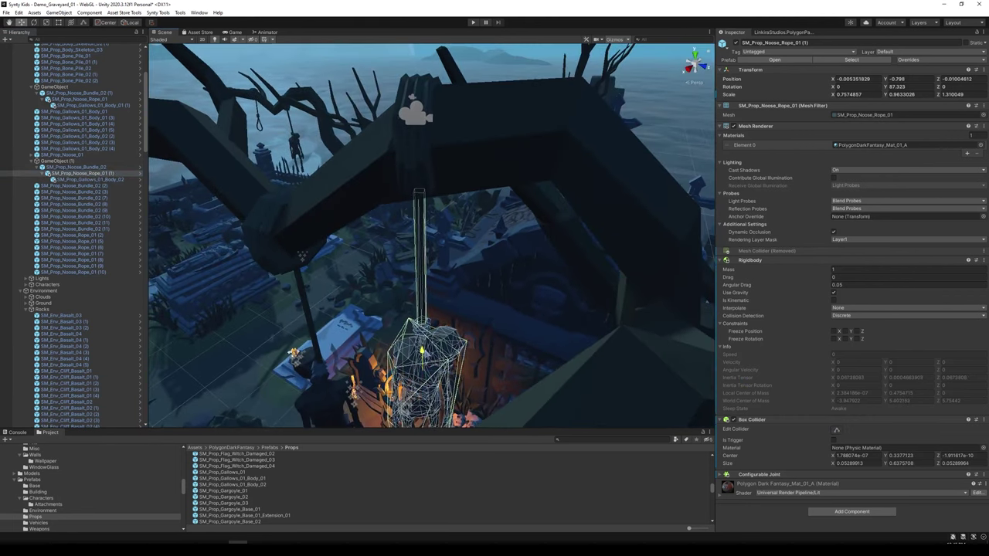
{"action": "key", "text": "w"}
{"action": "right_click_drag", "start_coordinate": [421, 349], "coordinate": [445, 241]}
{"action": "key", "text": "ctrl+p"}
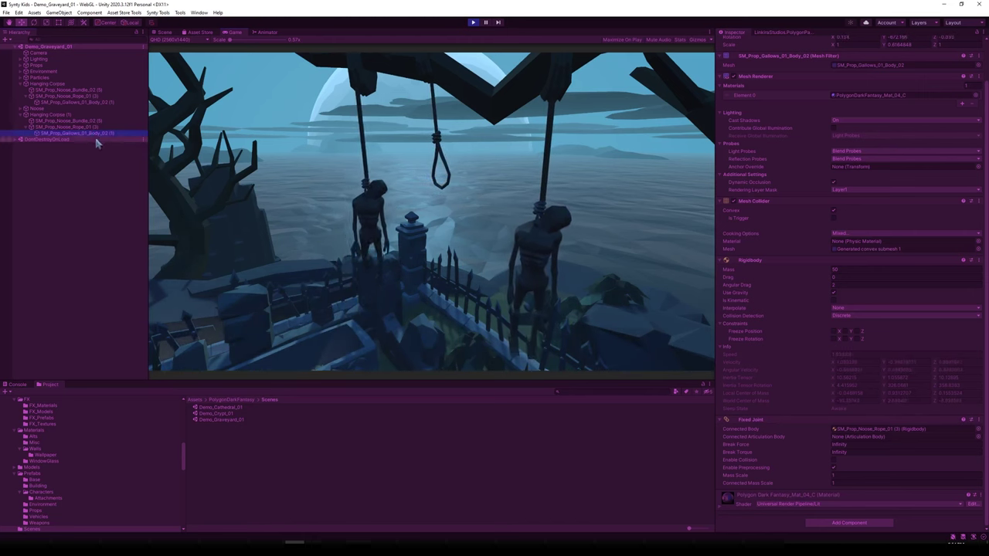
During play, drop the bodies under Hanging Corpse (1) and Hanging Corpse by setting each Fixed Joint's Break Force to 0.
{"action": "left_click", "coordinate": [848, 442]}
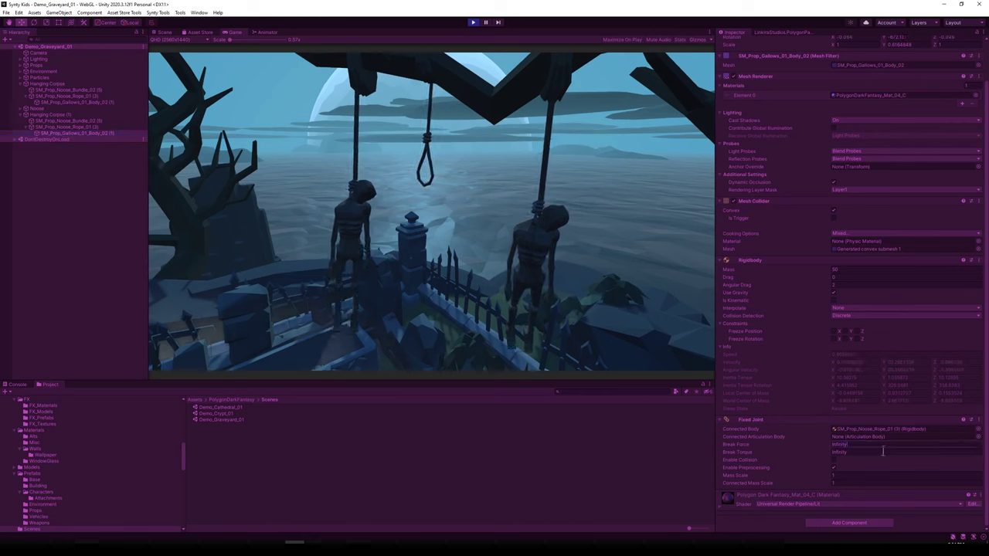
{"action": "left_click_drag", "start_coordinate": [874, 444], "coordinate": [786, 444]}
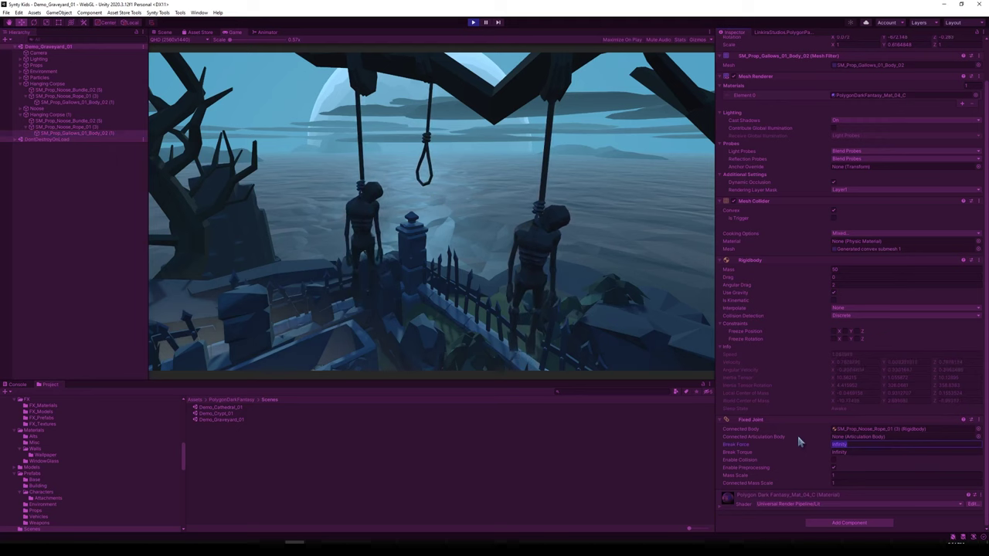
{"action": "type", "text": "0"}
{"action": "key", "text": "Return"}
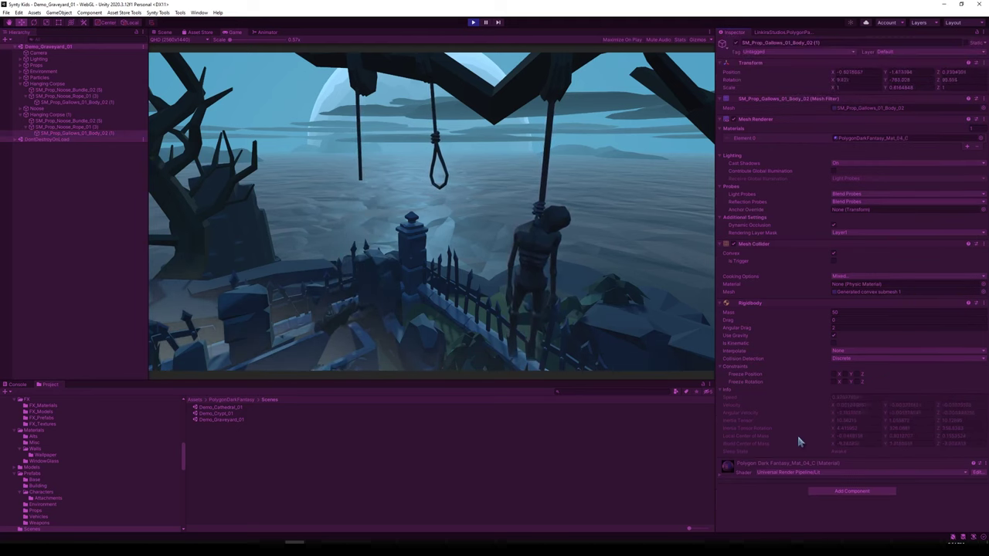
{"action": "left_click", "coordinate": [97, 102]}
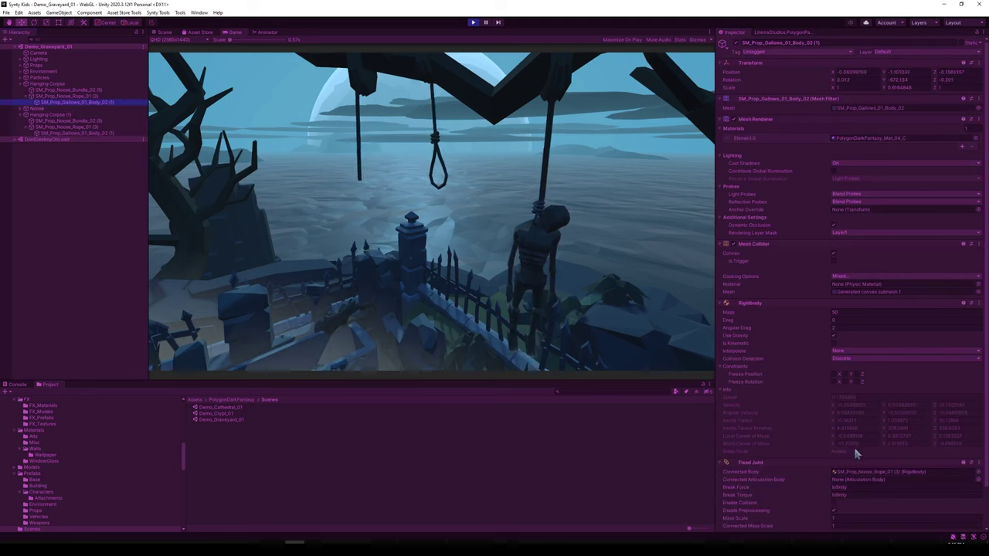
{"action": "type", "text": "0"}
{"action": "key", "text": "Return"}
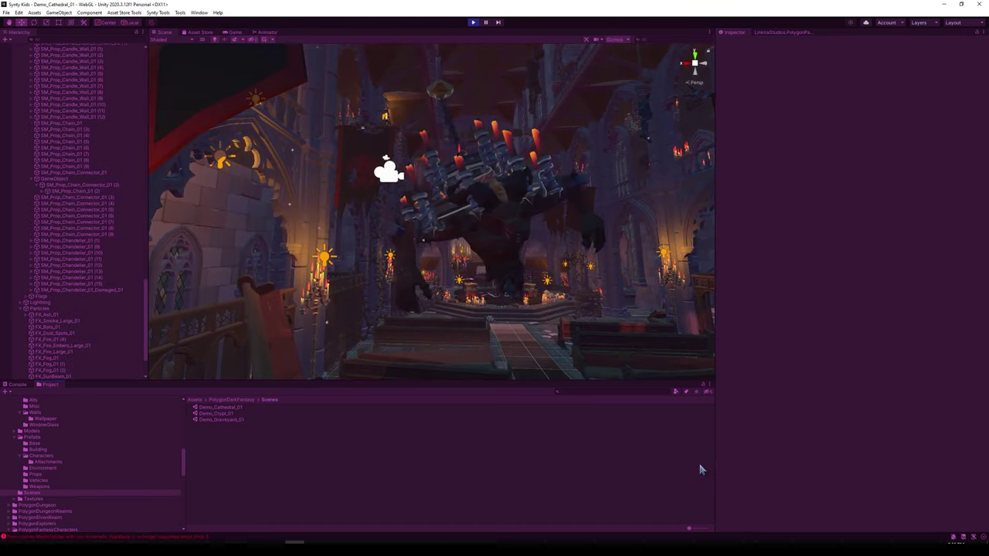
Hide the gizmos in the cathedral scene and select SM_Prop_Demon_01, the demon hanging under the swinging chandelier.
{"action": "left_click", "coordinate": [616, 39]}
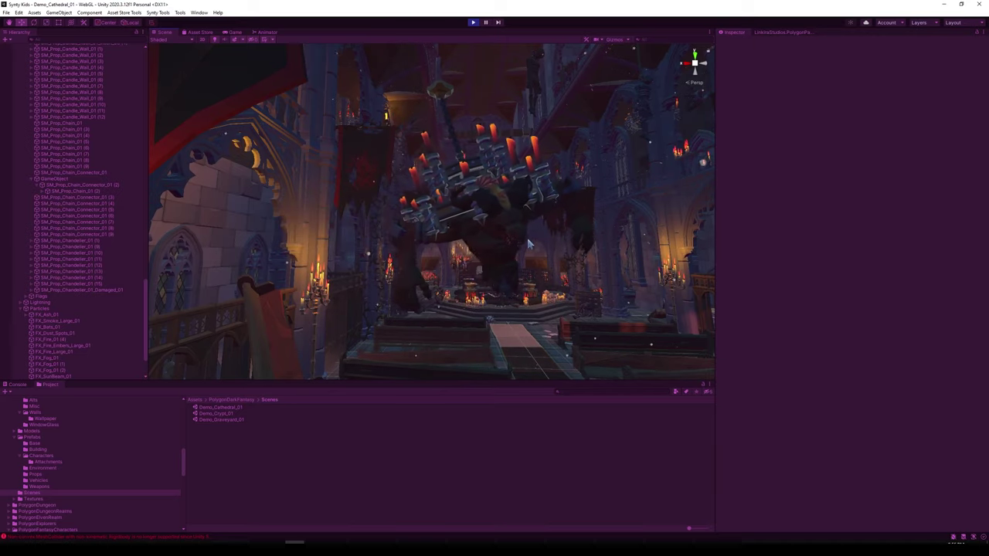
{"action": "left_click", "coordinate": [375, 220]}
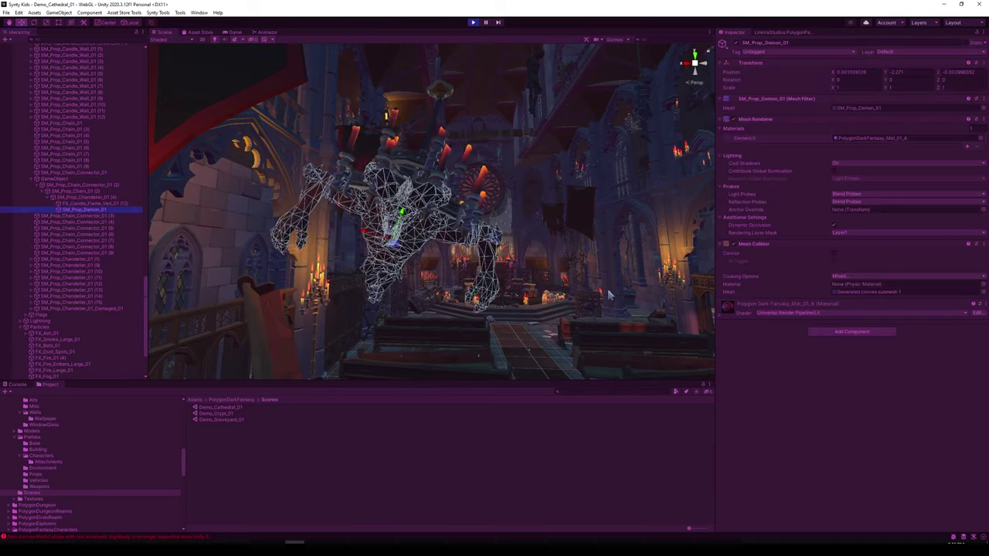
{"action": "left_click", "coordinate": [655, 233]}
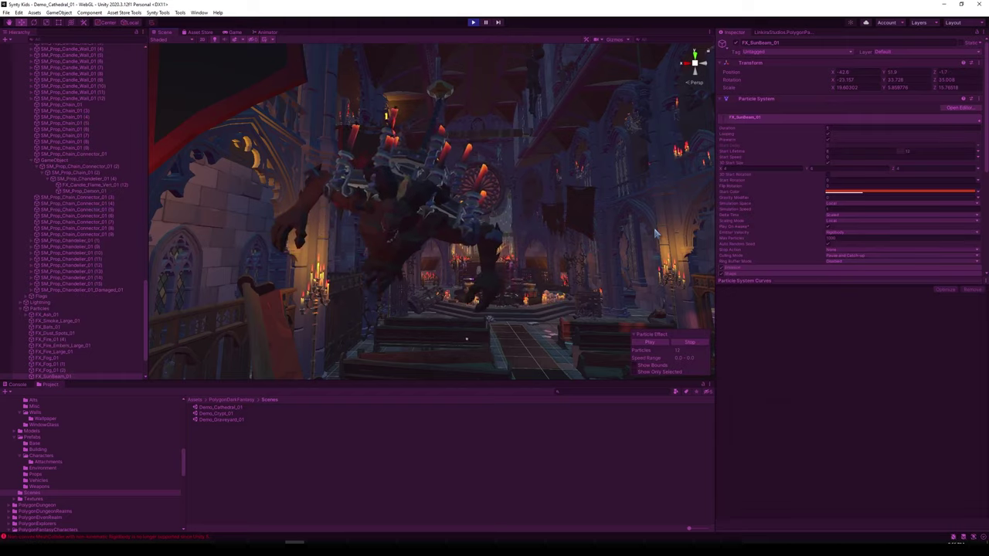
{"action": "left_click", "coordinate": [463, 232]}
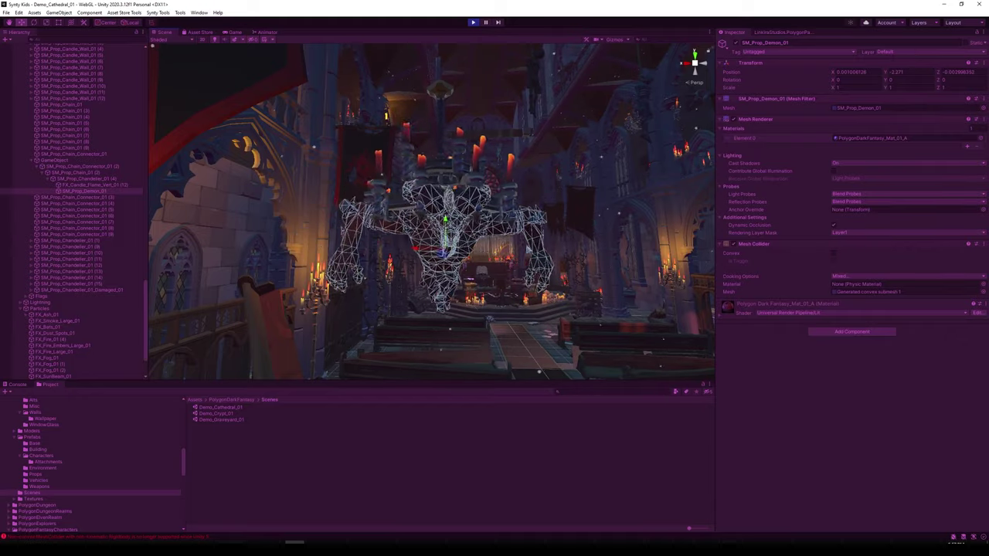
With gizmos shown again, drop SM_Prop_Chandelier_01 (4) by setting its Fixed Joint's Break Force to 0, and end play mode.
{"action": "left_click", "coordinate": [84, 179]}
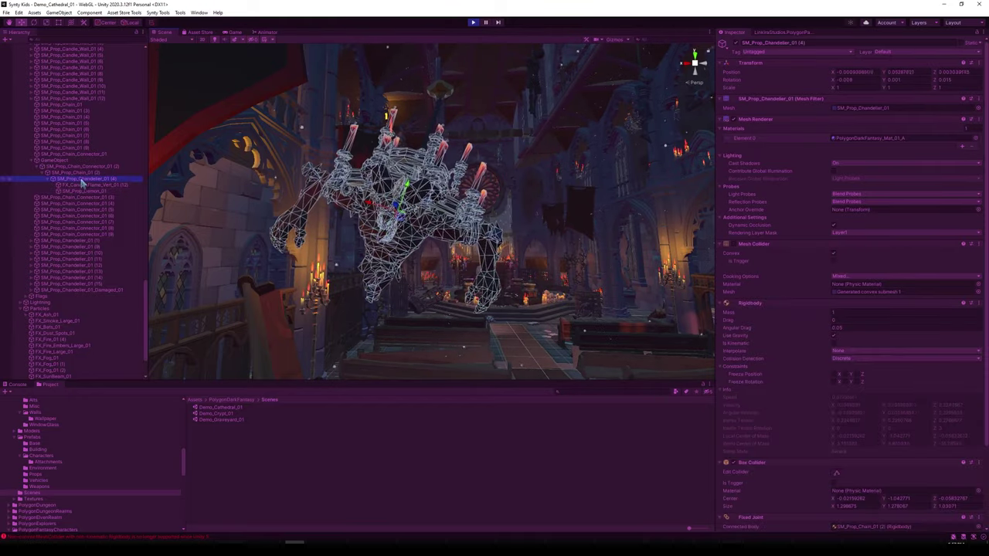
{"action": "scroll", "coordinate": [796, 409], "scroll_direction": "down", "scroll_amount": 3}
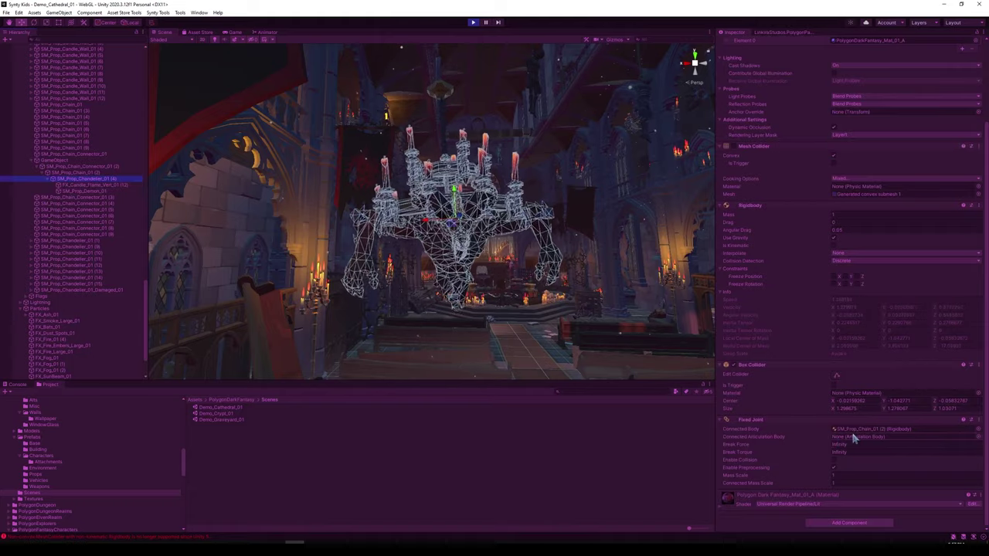
{"action": "left_click", "coordinate": [863, 445]}
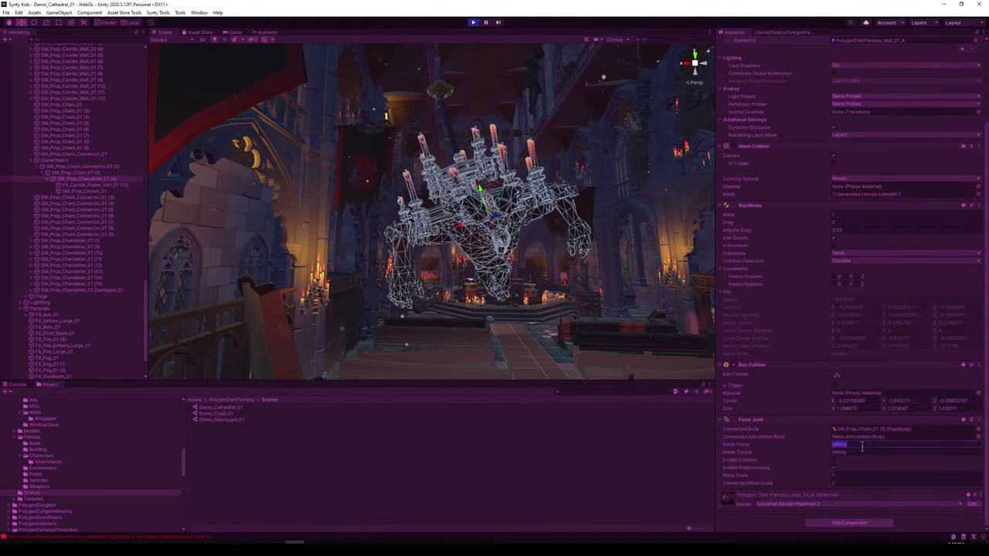
{"action": "left_click", "coordinate": [614, 39]}
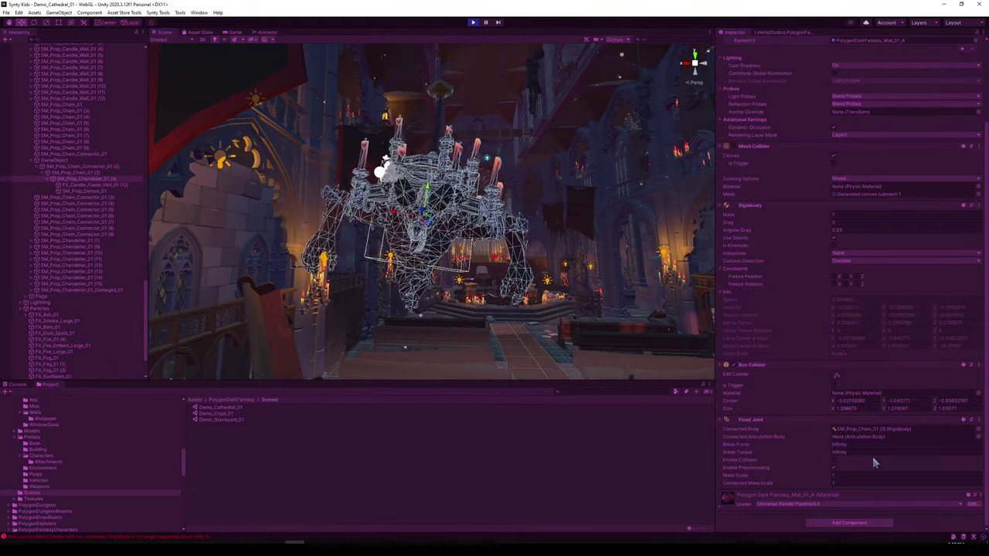
{"action": "left_click", "coordinate": [872, 446]}
{"action": "type", "text": "0"}
{"action": "key", "text": "Return"}
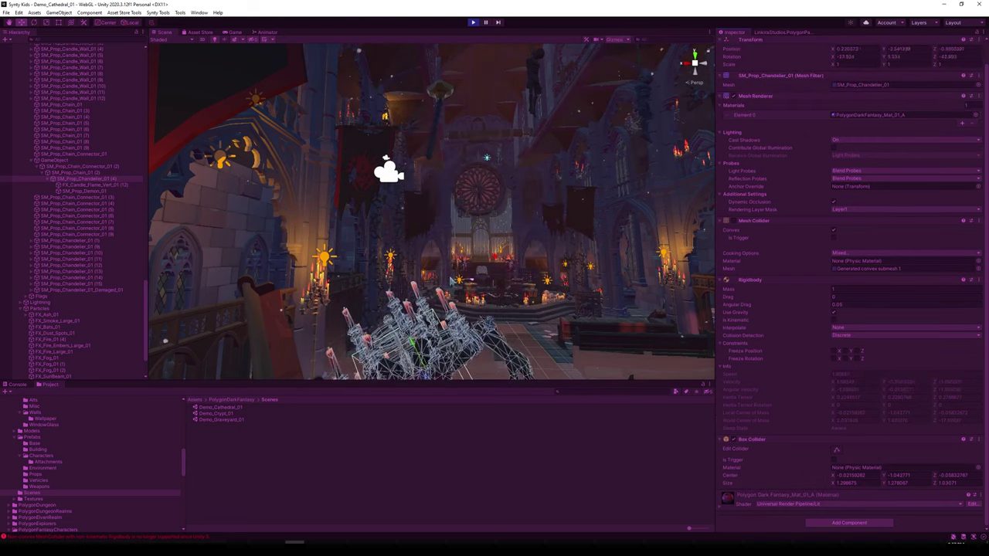
{"action": "left_click", "coordinate": [573, 176]}
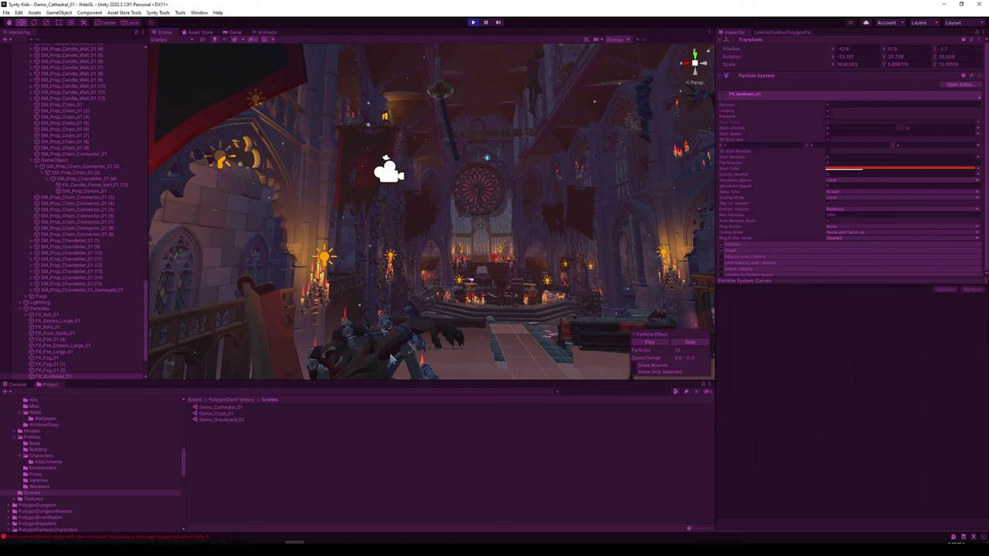
{"action": "left_click", "coordinate": [473, 23]}
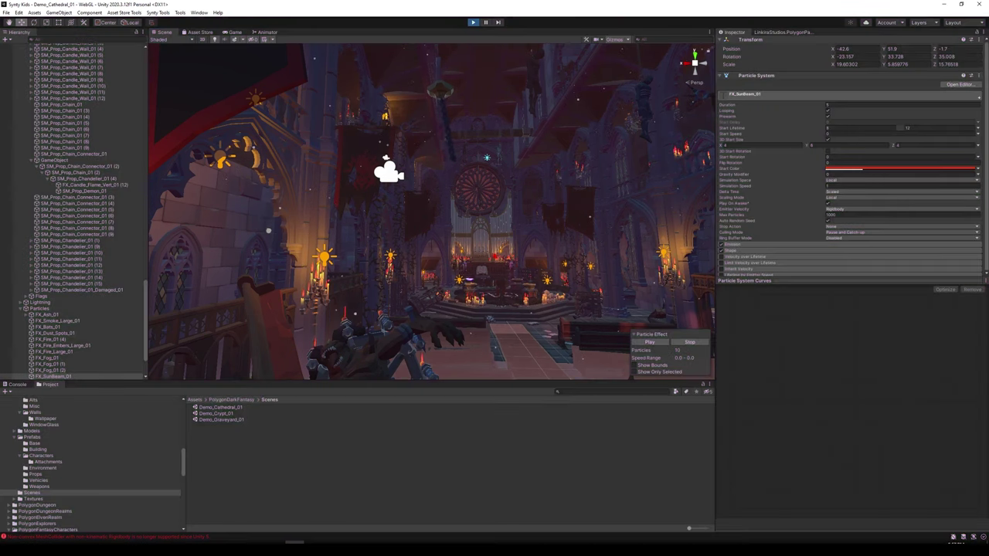